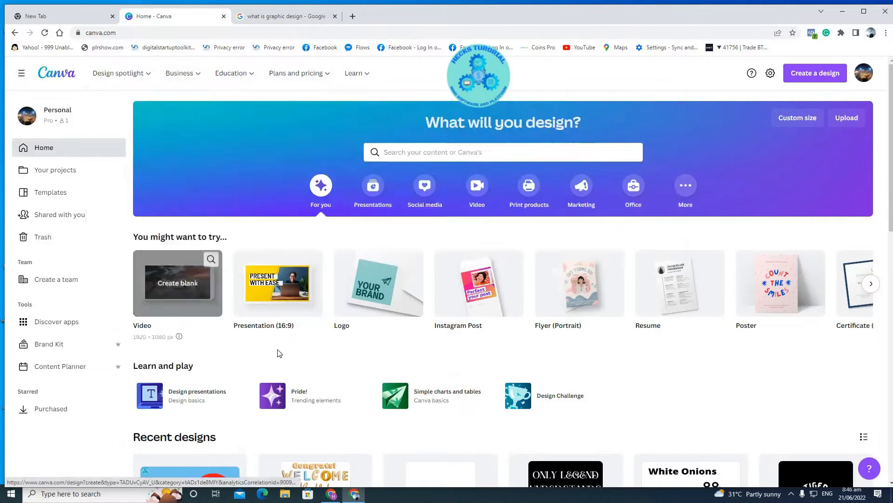
- Review the Google results on what graphic design is and return to the Canva home page
{"action": "left_click", "coordinate": [281, 18]}
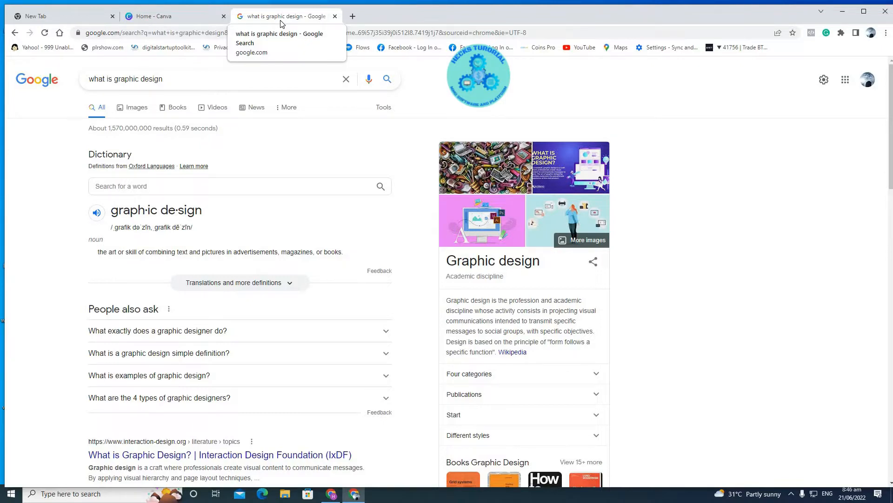
{"action": "left_click", "coordinate": [181, 16]}
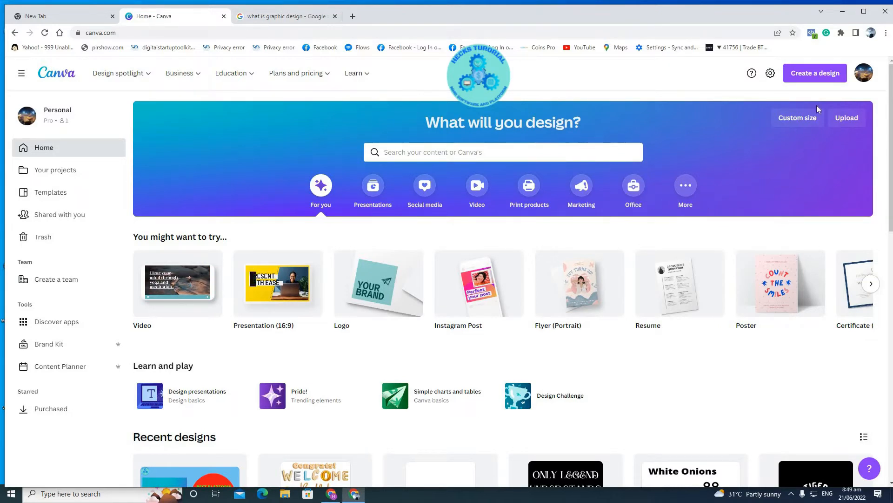
- Search the design types for "youtube" and create a blank YouTube Thumbnail design
{"action": "left_click", "coordinate": [813, 82]}
{"action": "type", "text": "you"}
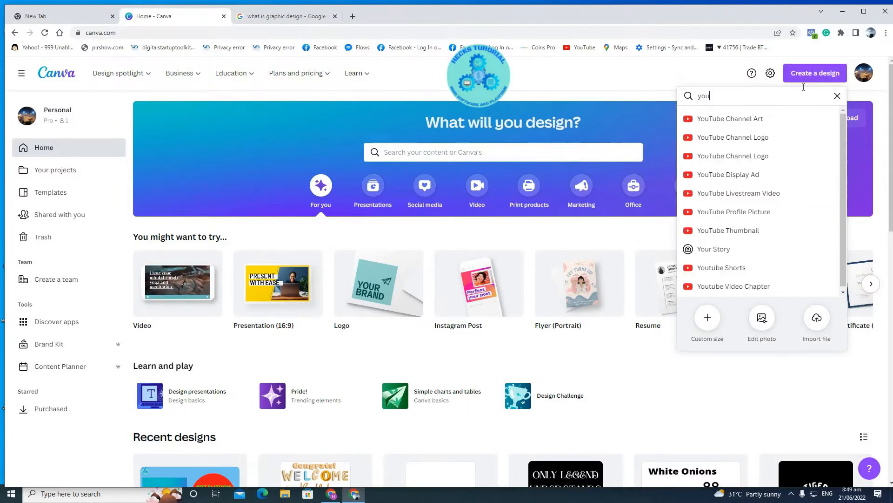
{"action": "key", "text": "BackSpace"}
{"action": "key", "text": "BackSpace"}
{"action": "key", "text": "BackSpace"}
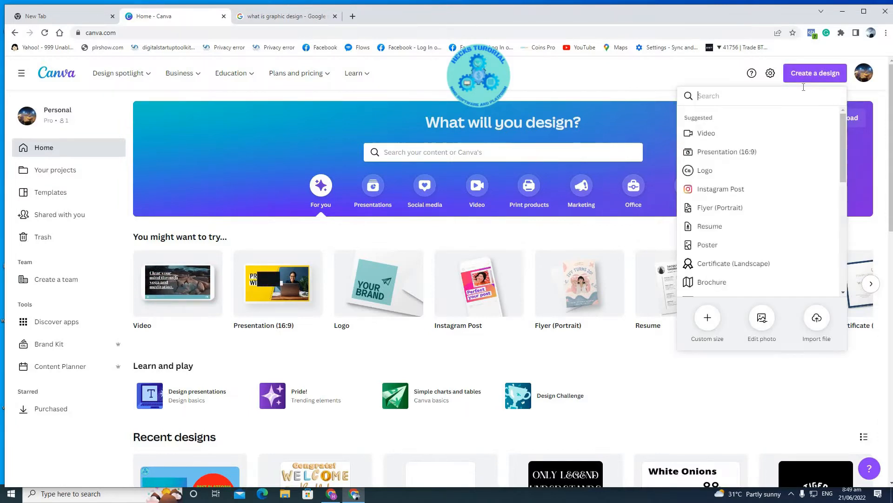
{"action": "type", "text": "you"}
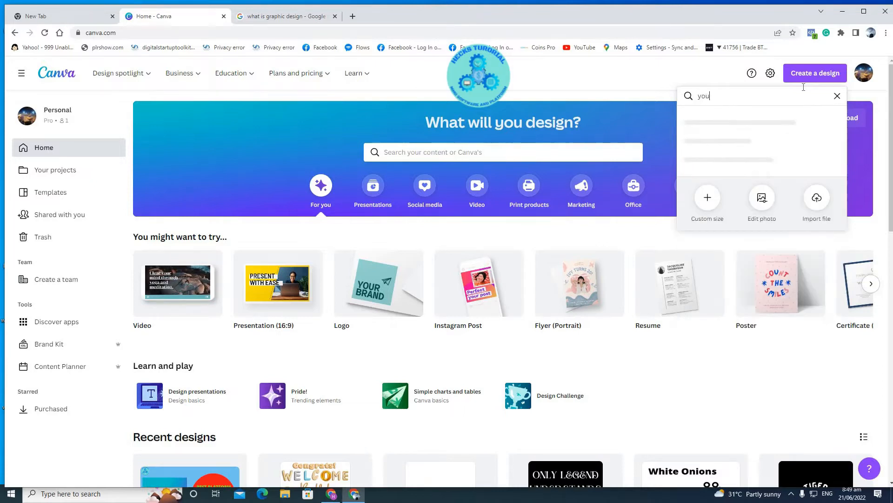
{"action": "type", "text": "tube"}
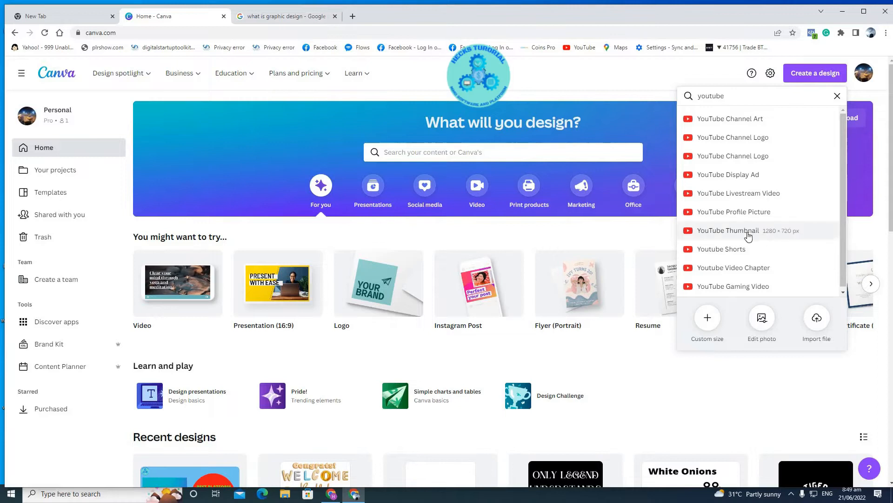
{"action": "left_click", "coordinate": [739, 231]}
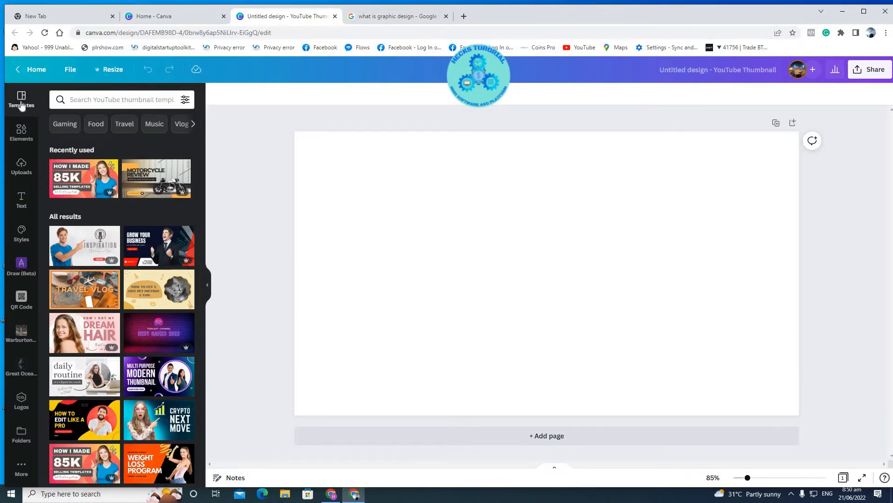
- Apply the recently used "How I Made 85K" template and replace its top heading with "HOW TO BE A GRAPHIC DESIGNER"
{"action": "left_click", "coordinate": [83, 185]}
{"action": "left_click", "coordinate": [303, 231]}
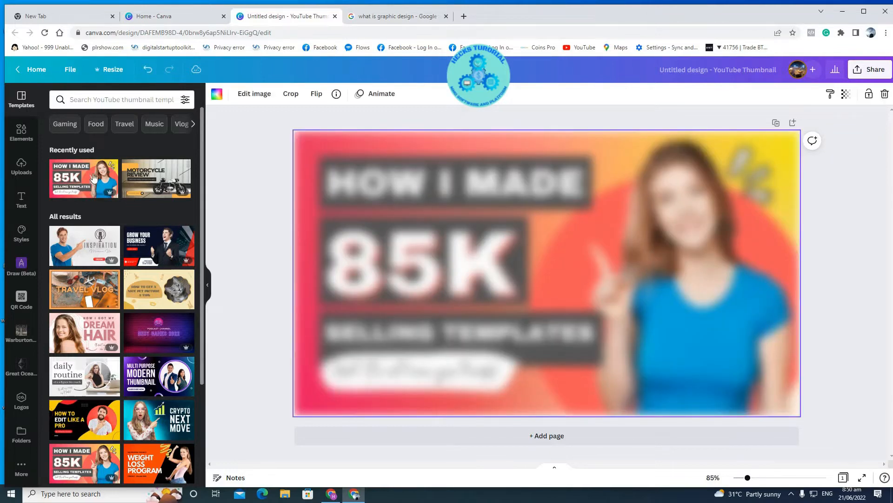
{"action": "left_click", "coordinate": [439, 188]}
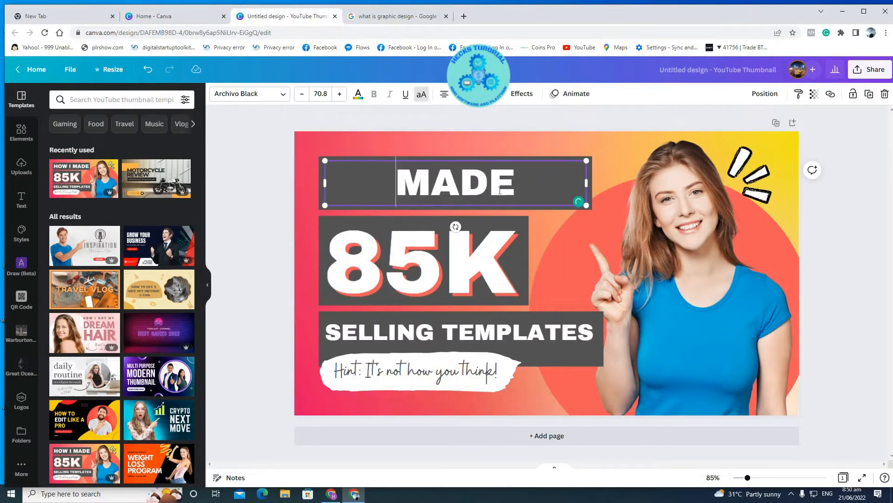
{"action": "key", "text": "Delete"}
{"action": "key", "text": "Delete"}
{"action": "key", "text": "Delete"}
{"action": "key", "text": "Delete"}
{"action": "type", "text": "HOW TO BE"}
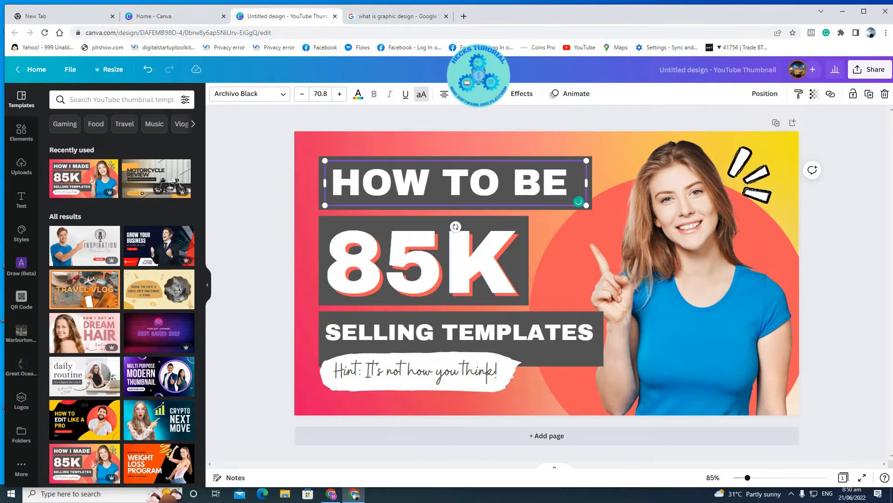
{"action": "type", "text": " A GRAPHIC DESIGNER"}
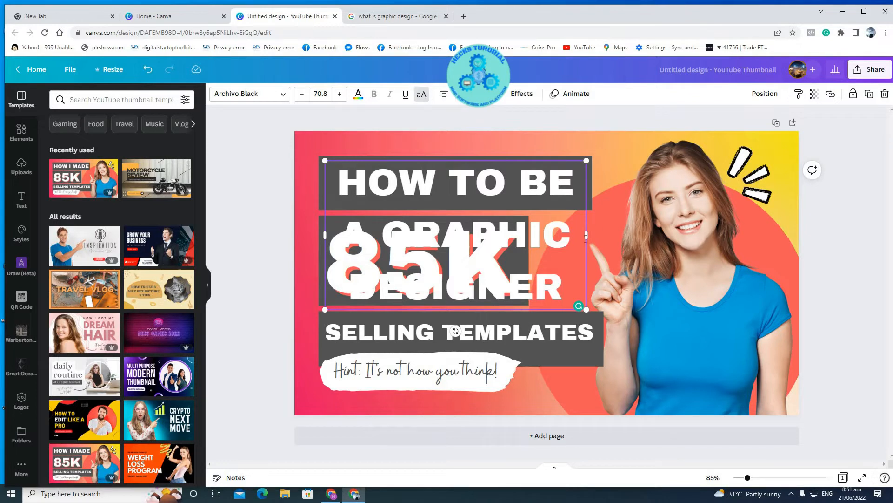
- Reflow the heading into two lines, shrink it to about size 36.3 and fit it inside the topmost dark rectangle
{"action": "left_click_drag", "start_coordinate": [587, 235], "coordinate": [682, 235]}
{"action": "left_click_drag", "start_coordinate": [726, 211], "coordinate": [750, 219]}
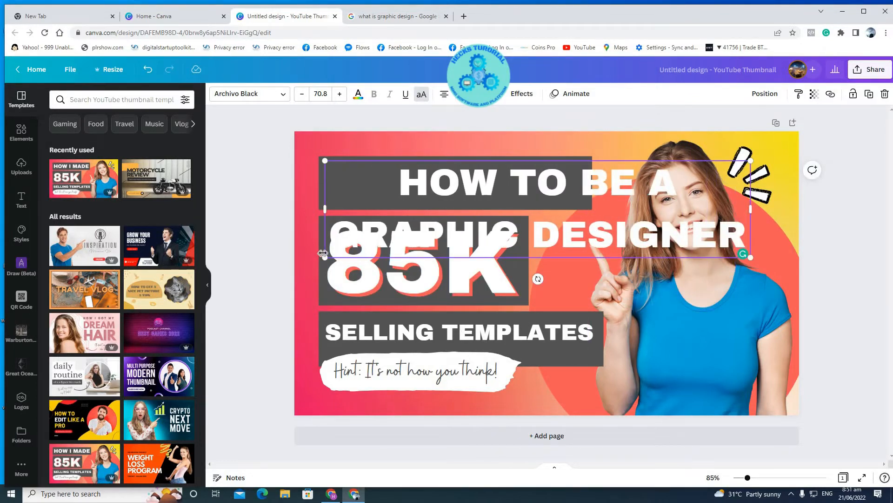
{"action": "left_click_drag", "start_coordinate": [321, 259], "coordinate": [445, 229]}
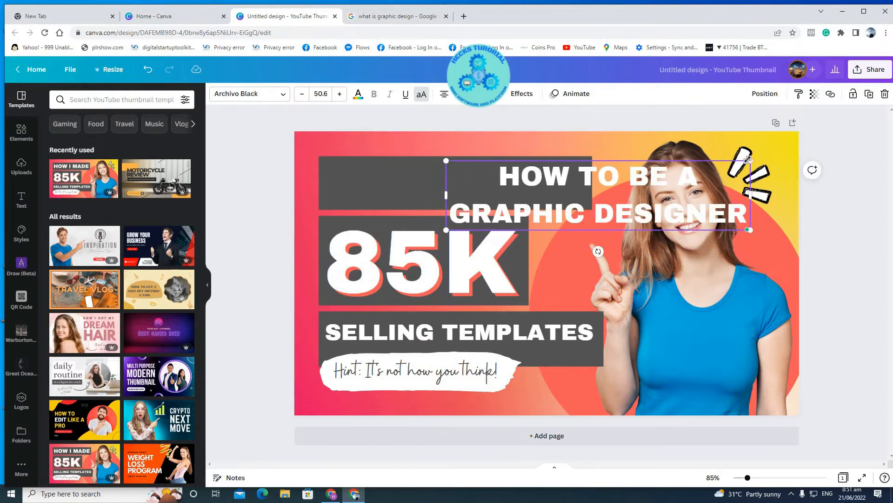
{"action": "left_click_drag", "start_coordinate": [742, 165], "coordinate": [690, 175]}
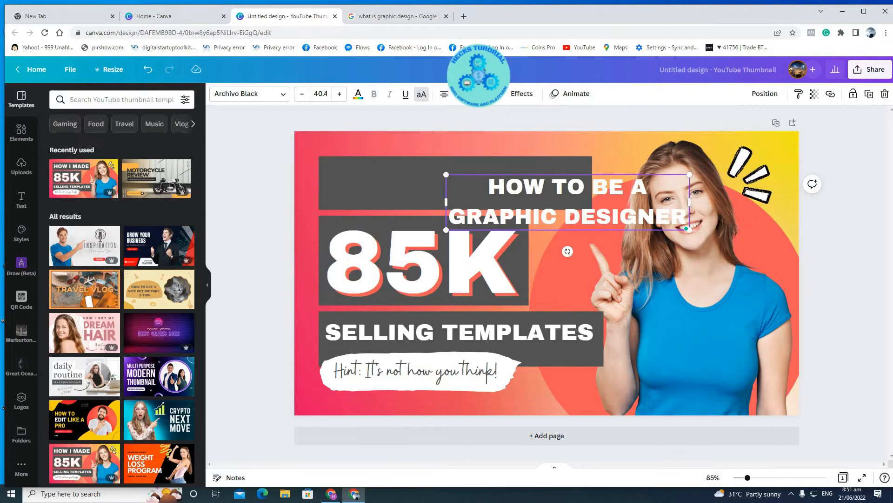
{"action": "left_click", "coordinate": [637, 270]}
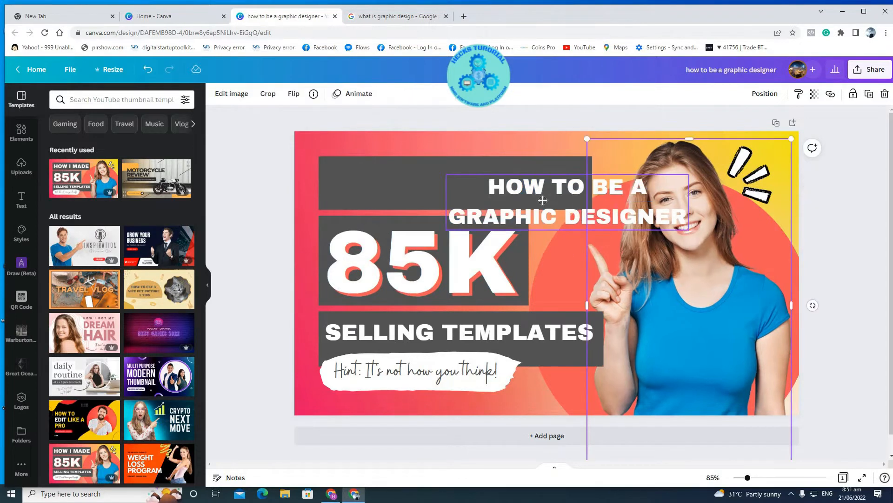
{"action": "left_click_drag", "start_coordinate": [606, 206], "coordinate": [494, 189]}
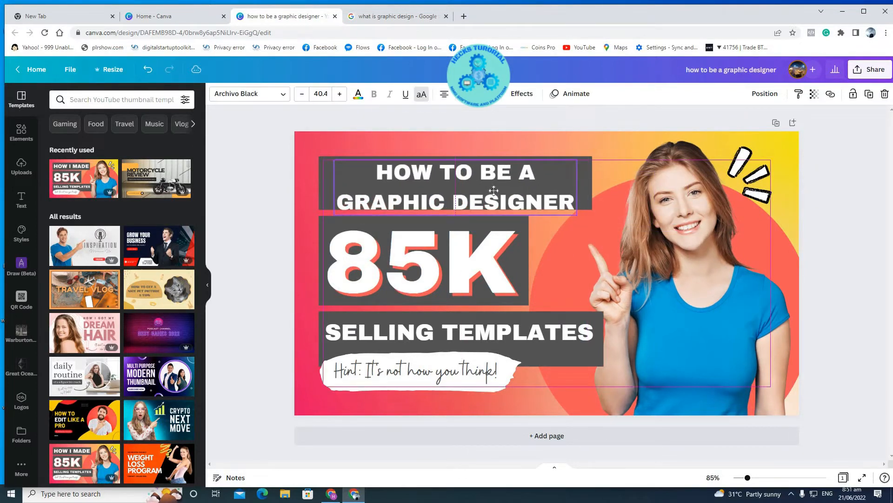
{"action": "left_click_drag", "start_coordinate": [576, 159], "coordinate": [556, 186]}
{"action": "mouse_move", "coordinate": [480, 194]}
{"action": "left_mouse_down"}
{"action": "mouse_move", "coordinate": [491, 184]}
{"action": "mouse_move", "coordinate": [485, 179]}
{"action": "left_mouse_up"}
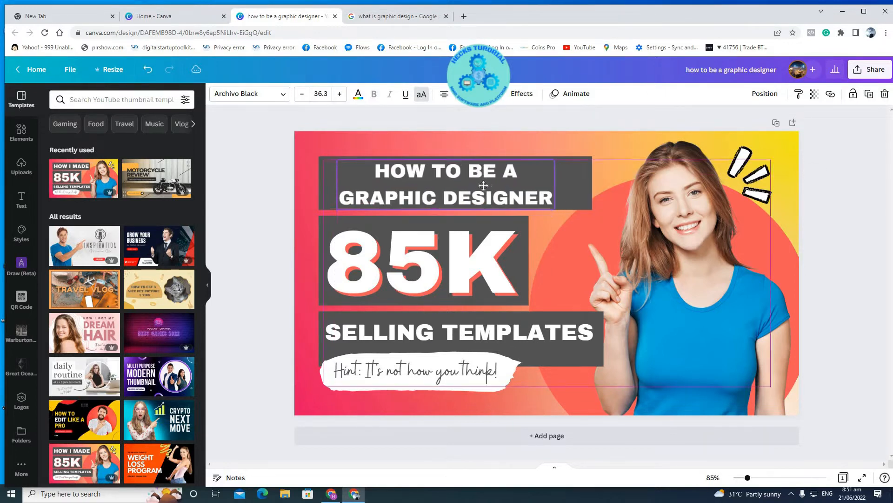
- Recolor the rectangle behind the heading with the coral red from the document colors
{"action": "left_click", "coordinate": [578, 174]}
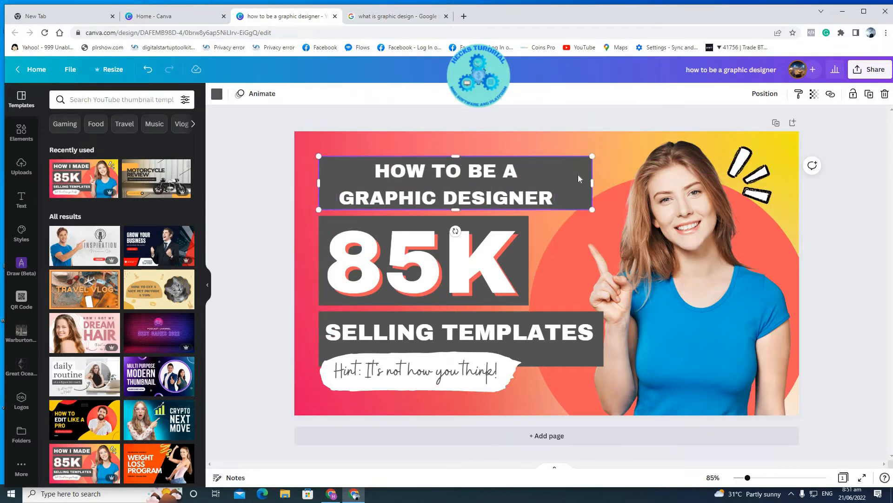
{"action": "left_click", "coordinate": [217, 93]}
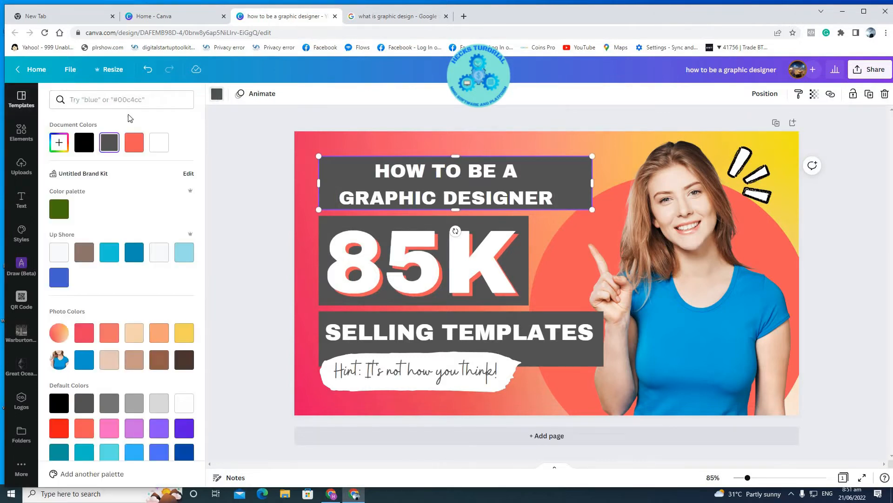
{"action": "left_click", "coordinate": [134, 142]}
- Change the thumbnail's gradient background to the light blue of the Up Shore palette
{"action": "left_click", "coordinate": [604, 147]}
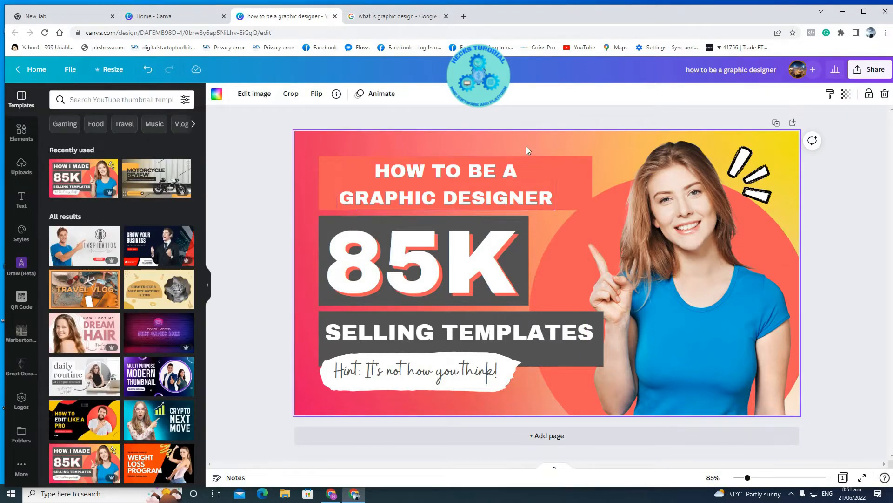
{"action": "left_click", "coordinate": [217, 94]}
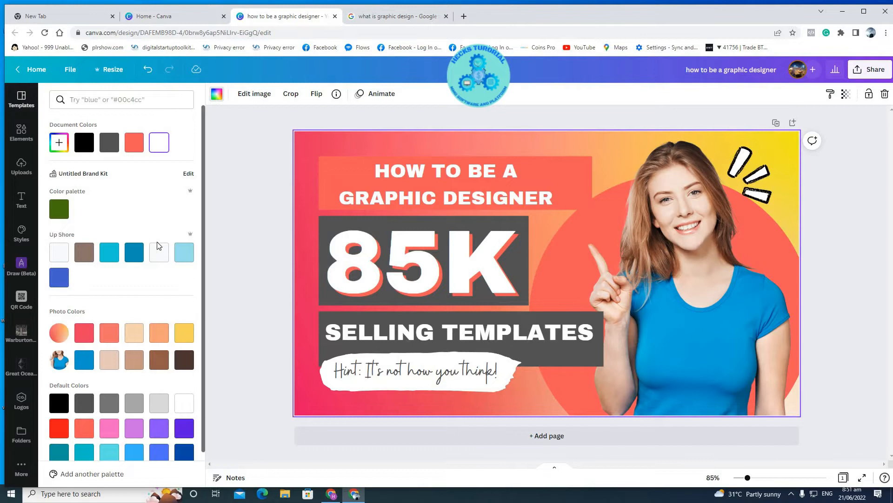
{"action": "left_click", "coordinate": [184, 252]}
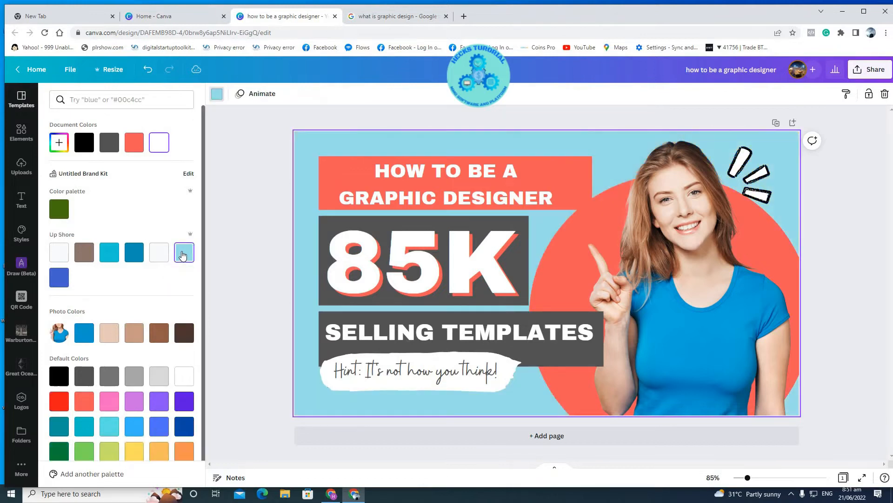
- Select the woman's photo and search the elements library for "person"
{"action": "left_click", "coordinate": [705, 313]}
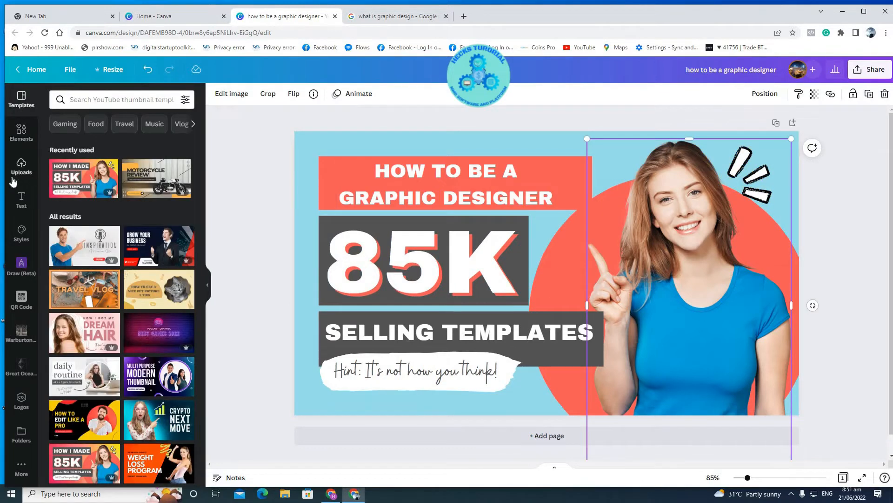
{"action": "left_click", "coordinate": [23, 168]}
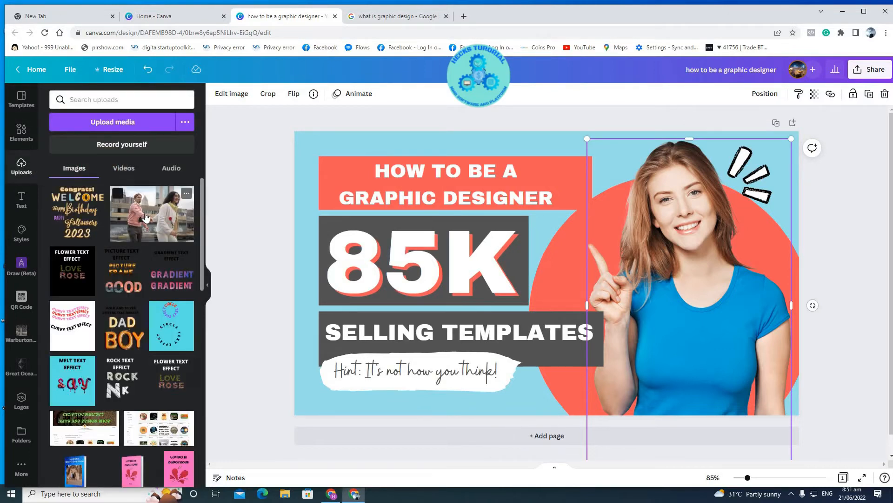
{"action": "left_click", "coordinate": [21, 133]}
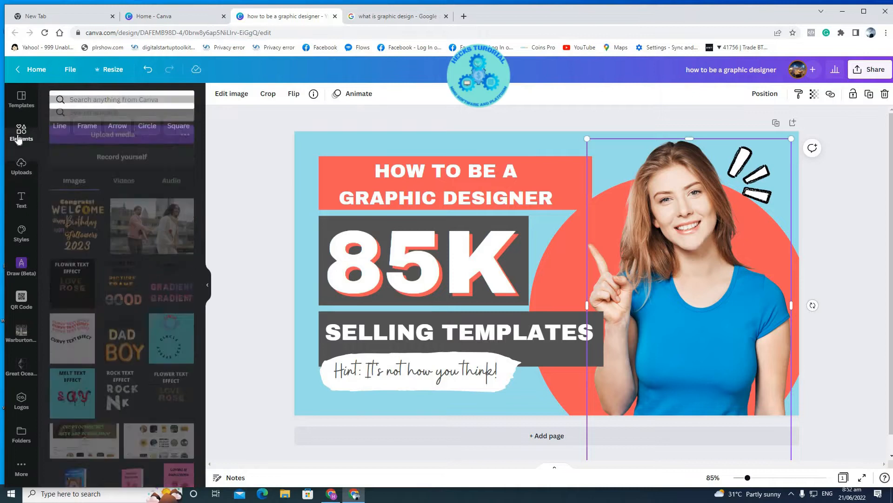
{"action": "left_click", "coordinate": [92, 99]}
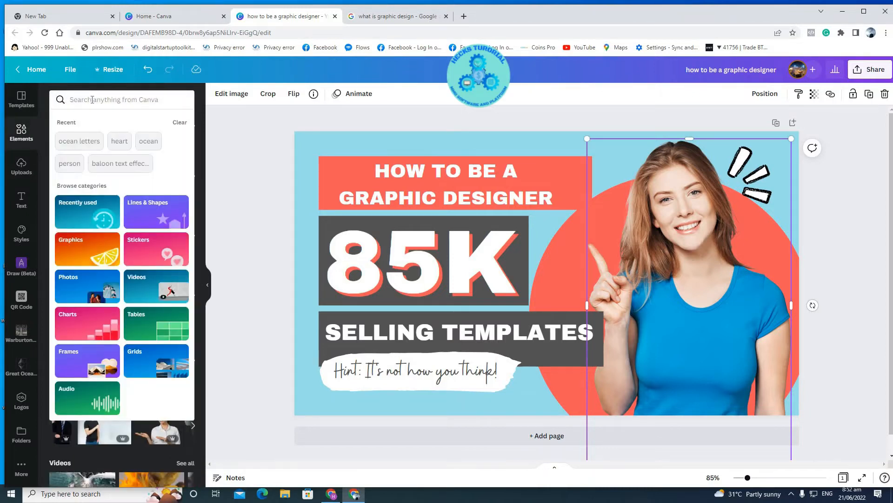
{"action": "type", "text": "person"}
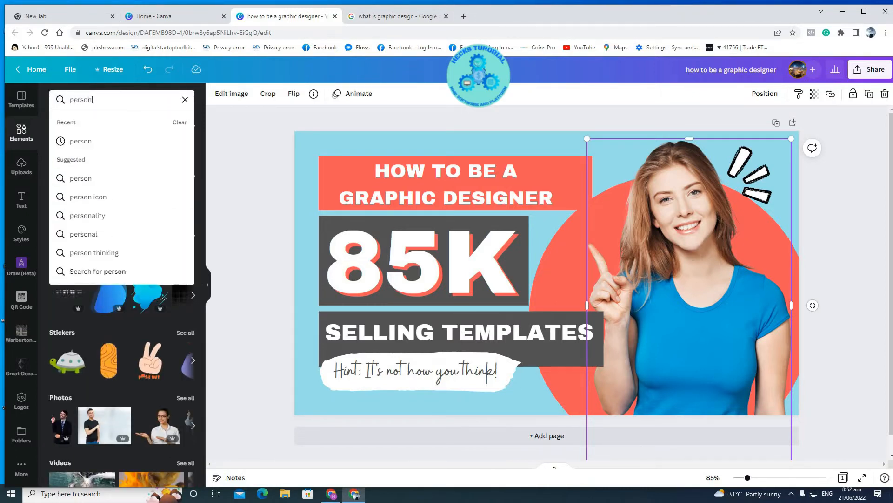
{"action": "key", "text": "Return"}
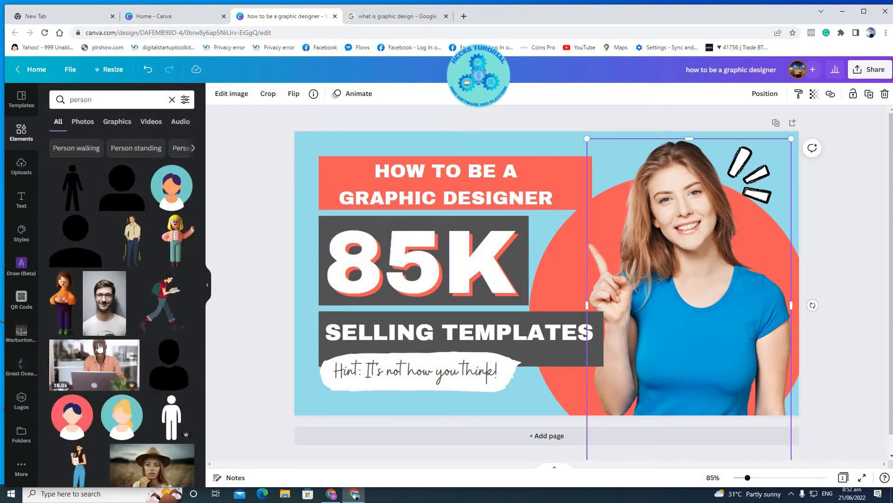
- Replace the woman's photo with the portrait of the man in glasses, sized and positioned over the coral circle
{"action": "left_click_drag", "start_coordinate": [715, 188], "coordinate": [715, 188]}
{"action": "left_click_drag", "start_coordinate": [791, 140], "coordinate": [722, 250]}
{"action": "left_click_drag", "start_coordinate": [626, 334], "coordinate": [643, 264]}
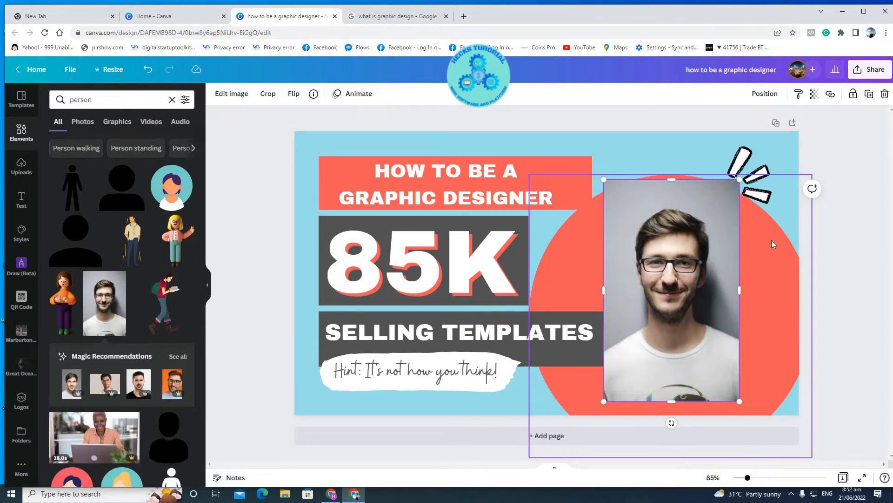
- Add a second page to the design and set its background to white
{"action": "left_click", "coordinate": [545, 437]}
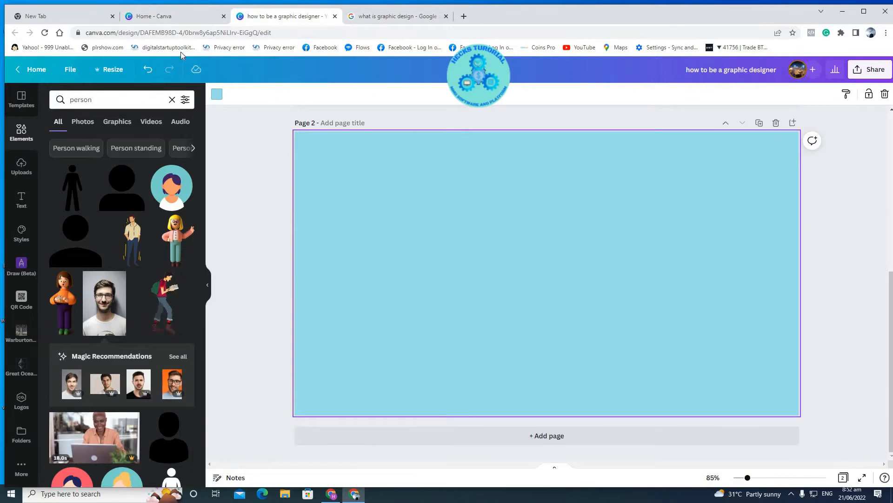
{"action": "left_click", "coordinate": [217, 94]}
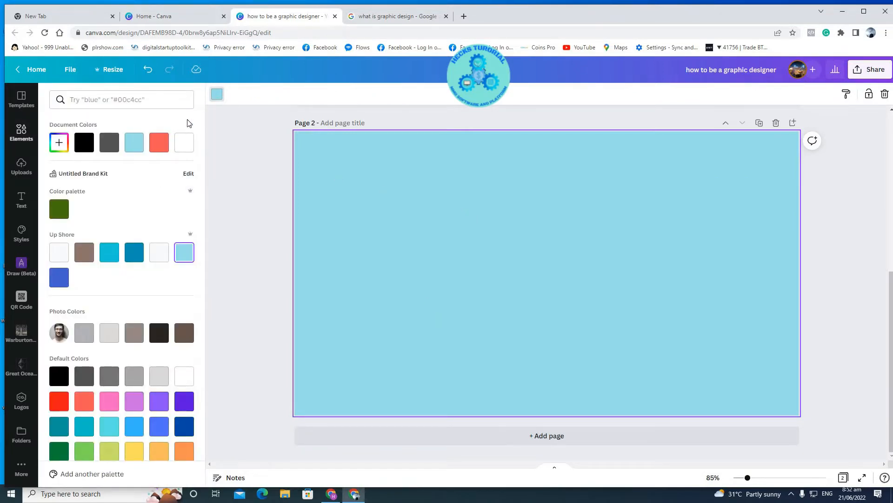
{"action": "left_click", "coordinate": [184, 142]}
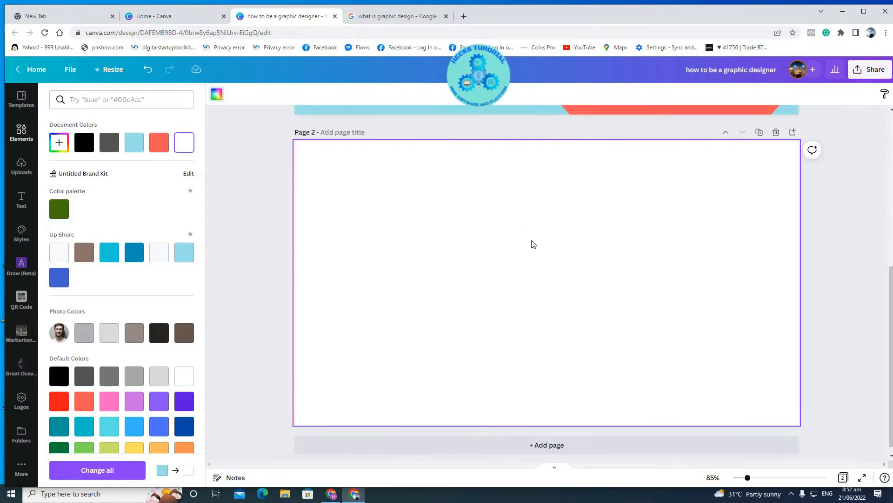
{"action": "scroll", "coordinate": [512, 228], "scroll_direction": "up", "scroll_amount": 3}
{"action": "scroll", "coordinate": [503, 216], "scroll_direction": "down", "scroll_amount": 3}
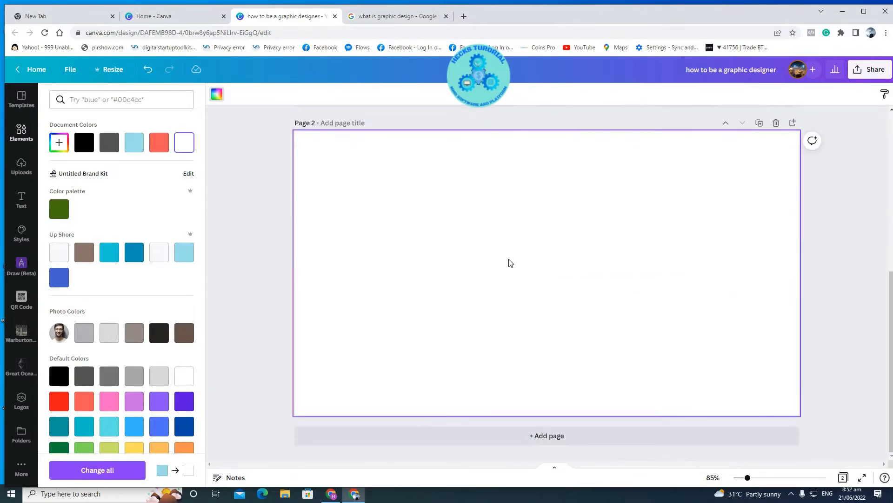
- Search the elements library for "sunrise"
{"action": "left_click", "coordinate": [18, 142]}
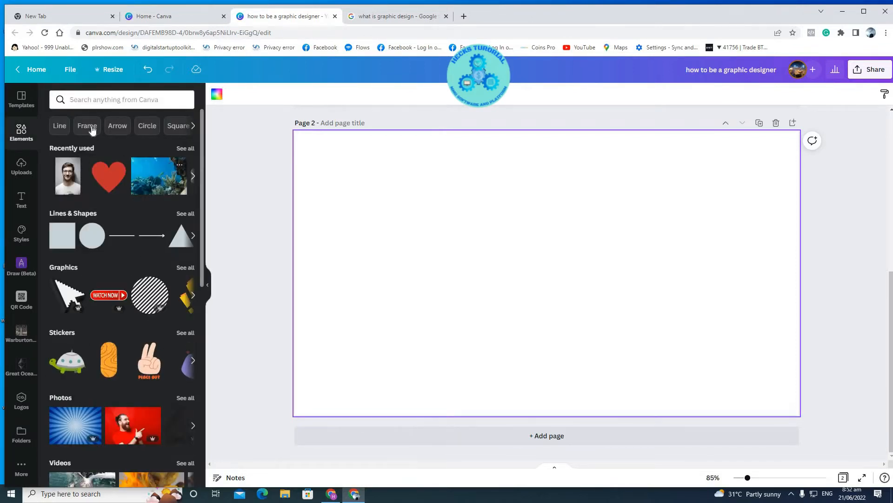
{"action": "left_click", "coordinate": [80, 102]}
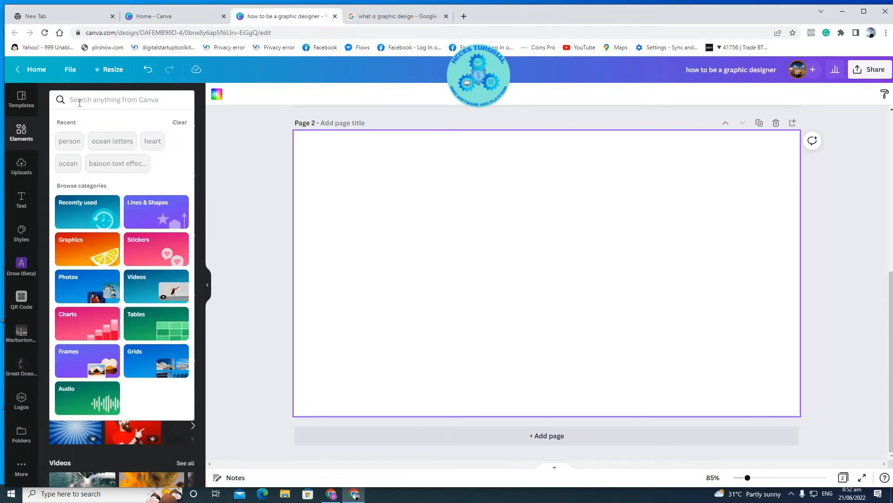
{"action": "type", "text": "sun"}
{"action": "type", "text": "i"}
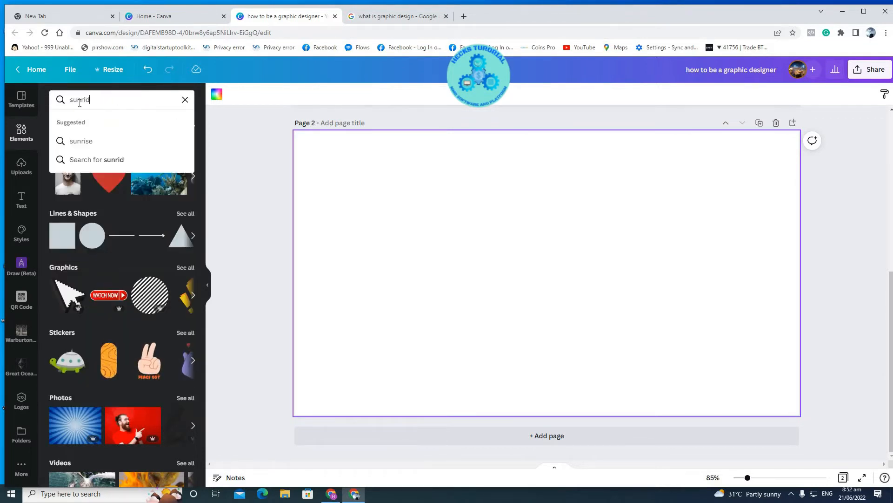
{"action": "type", "text": "se"}
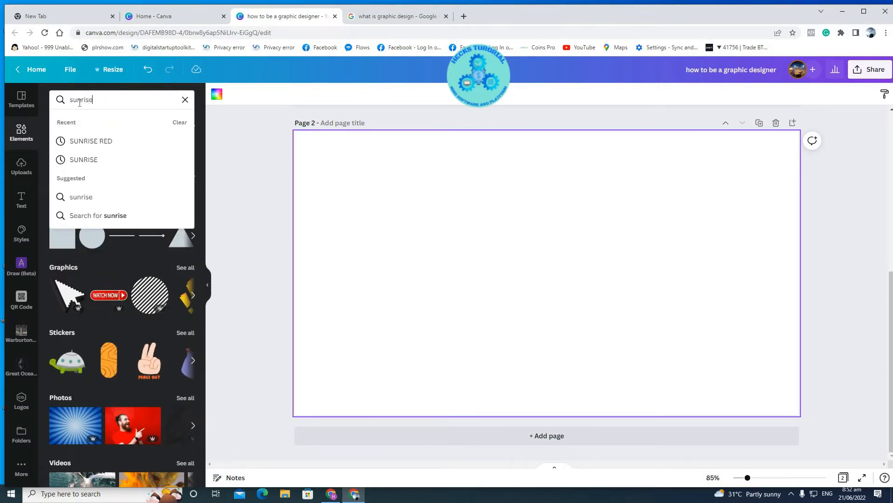
{"action": "key", "text": "Return"}
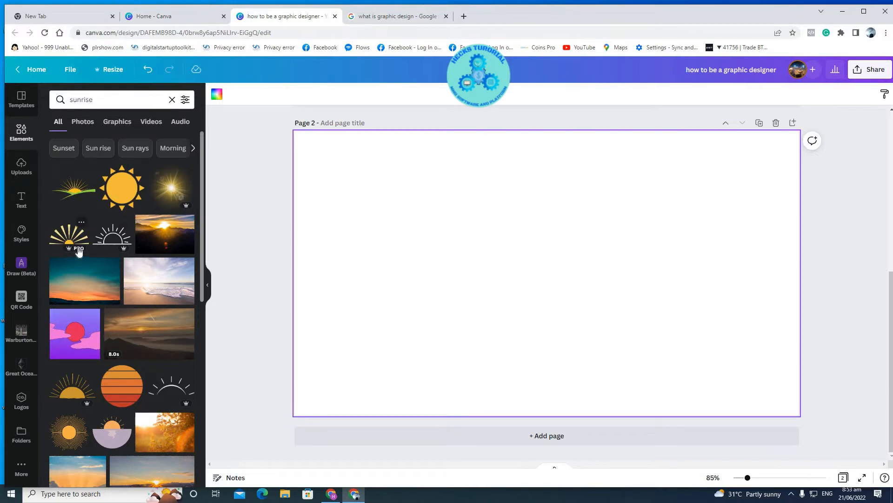
- Add the photo of the sun rising over dark mountains to page 2 and make it semi-transparent
{"action": "left_click", "coordinate": [171, 242]}
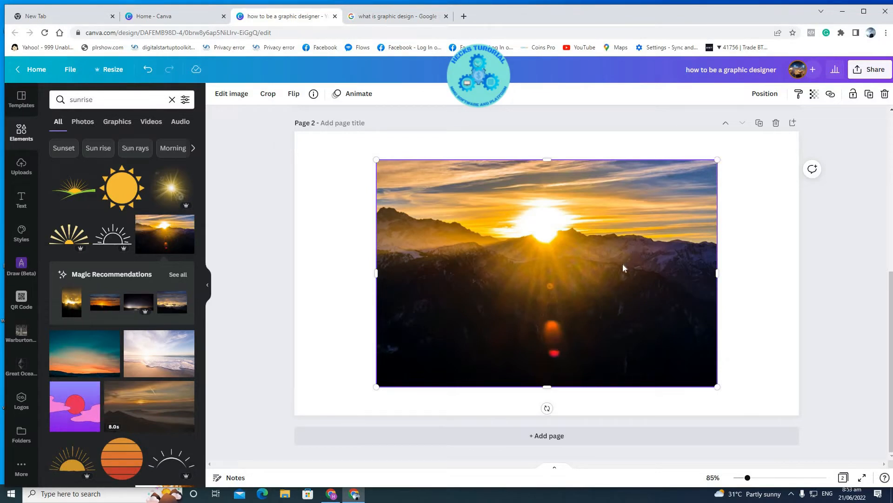
{"action": "left_click", "coordinate": [815, 93]}
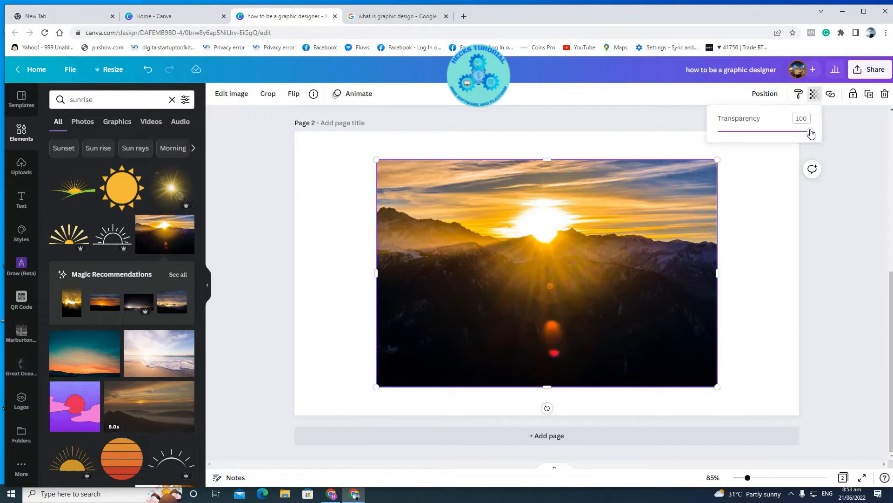
{"action": "left_click_drag", "start_coordinate": [811, 134], "coordinate": [752, 179]}
- Try the Solar and Cali filters on the sunrise photo, then apply the Nordic filter
{"action": "left_click", "coordinate": [230, 94]}
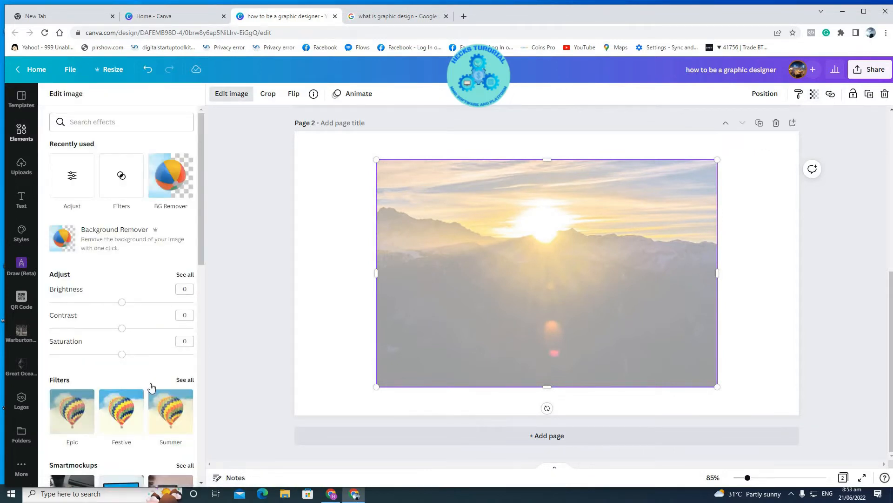
{"action": "scroll", "coordinate": [152, 389], "scroll_direction": "down", "scroll_amount": 2}
{"action": "left_click", "coordinate": [195, 320]}
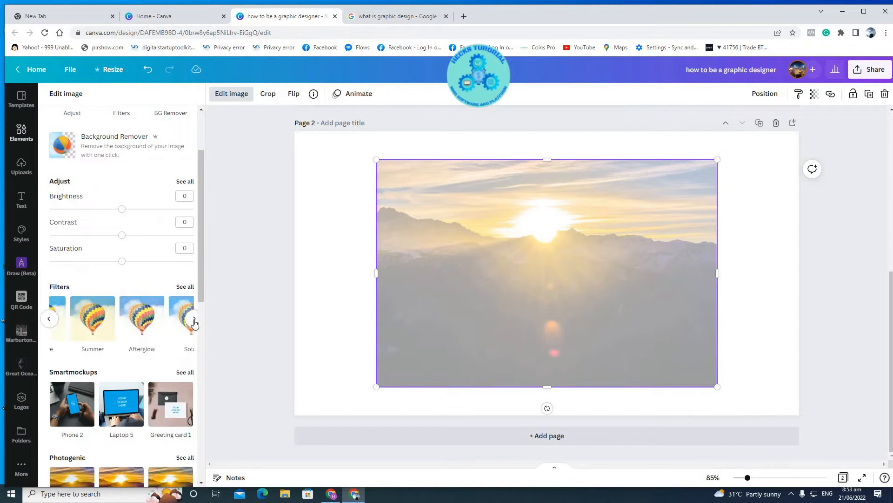
{"action": "left_click", "coordinate": [177, 327]}
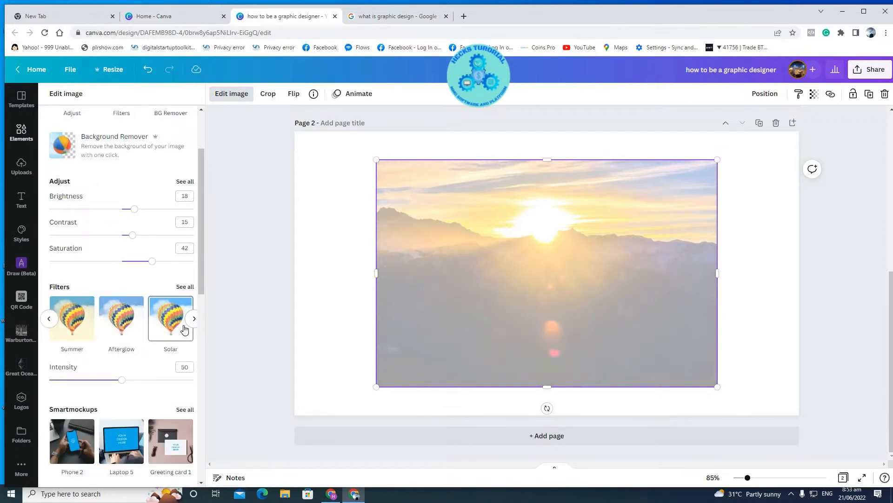
{"action": "left_click", "coordinate": [195, 320]}
{"action": "left_click", "coordinate": [189, 328]}
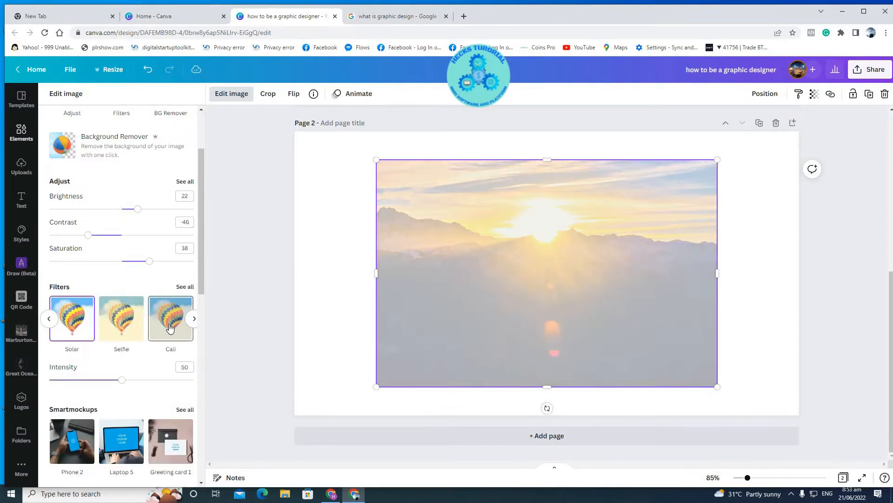
{"action": "left_click", "coordinate": [194, 318]}
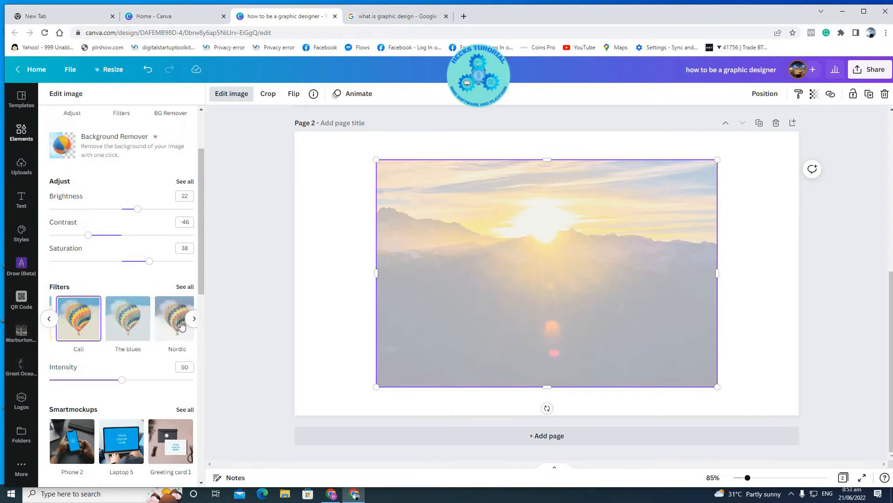
{"action": "left_click", "coordinate": [173, 325]}
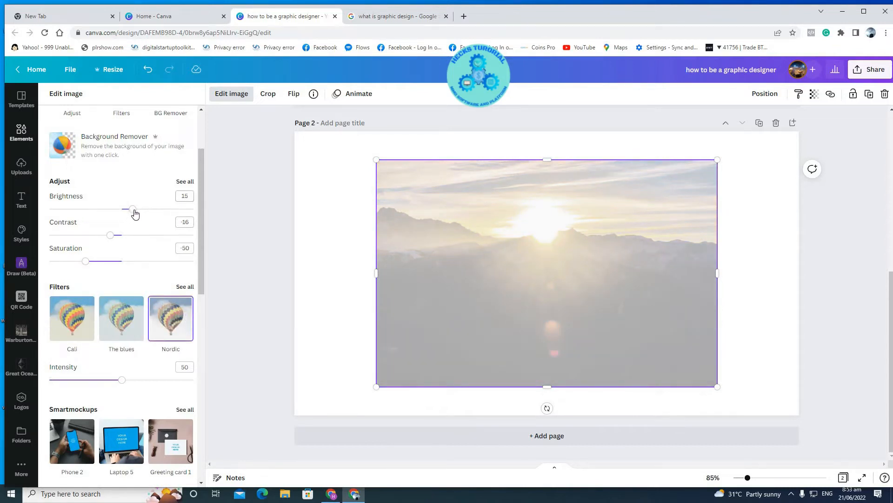
- Adjust the sunrise photo to brightness -20, contrast 86 and saturation 76
{"action": "left_click_drag", "start_coordinate": [134, 211], "coordinate": [91, 209]}
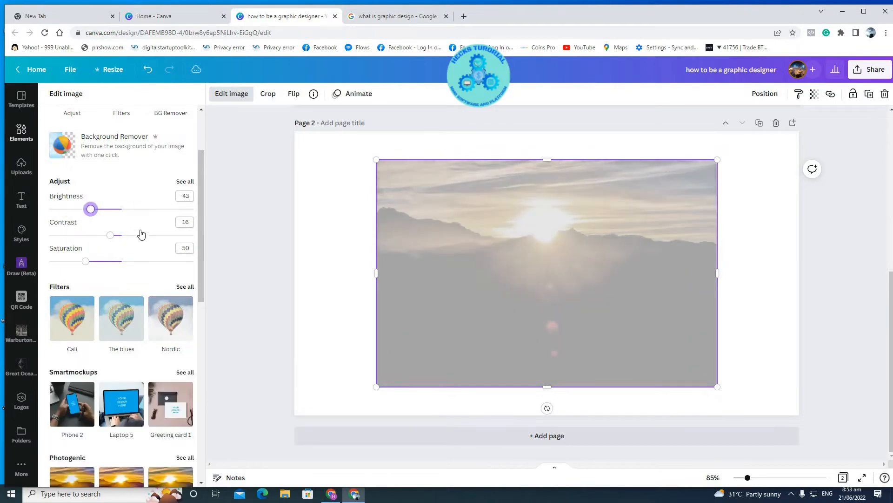
{"action": "left_click_drag", "start_coordinate": [141, 234], "coordinate": [184, 234]}
{"action": "left_click_drag", "start_coordinate": [86, 265], "coordinate": [177, 267]}
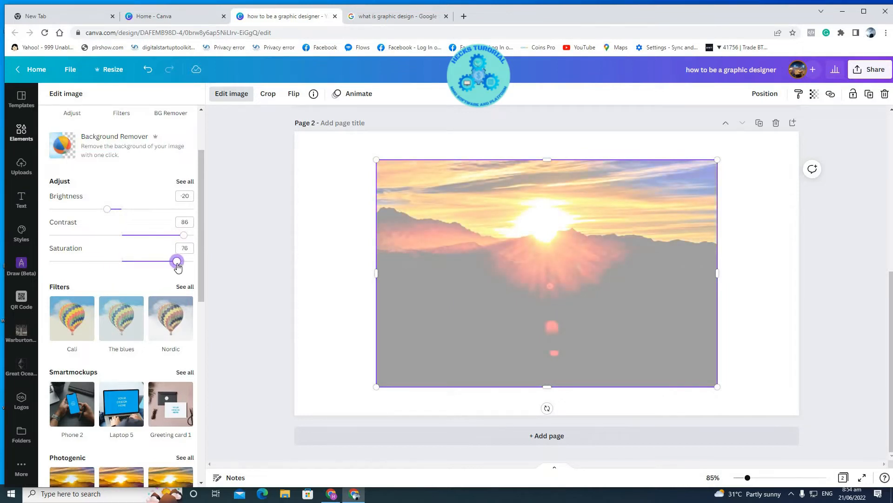
{"action": "key", "text": "Escape"}
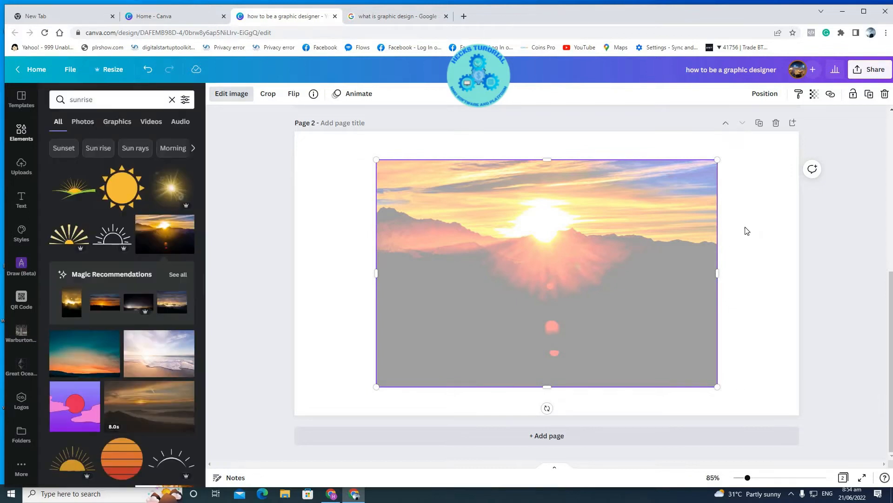
- Add a circular frame to page 2 and move it to the page's upper-left area, partly over the sunrise photo
{"action": "scroll", "coordinate": [415, 260], "scroll_direction": "up", "scroll_amount": 2}
{"action": "scroll", "coordinate": [417, 260], "scroll_direction": "up", "scroll_amount": 1}
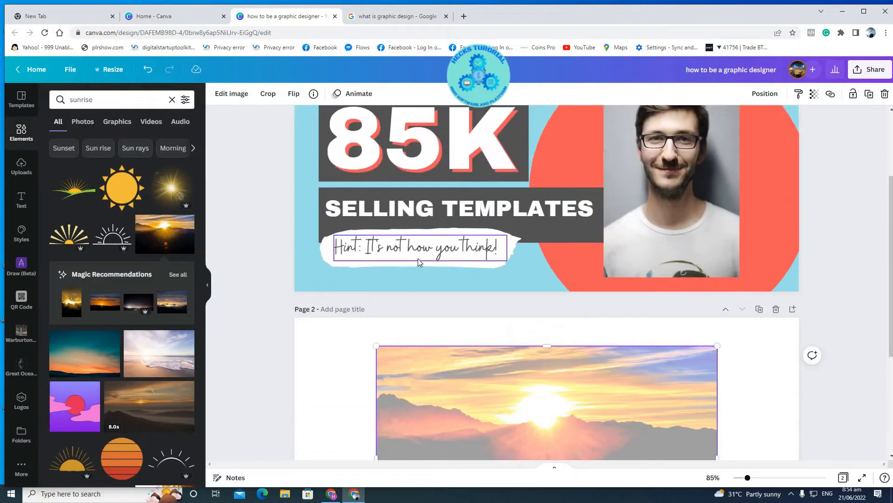
{"action": "scroll", "coordinate": [433, 260], "scroll_direction": "down", "scroll_amount": 3}
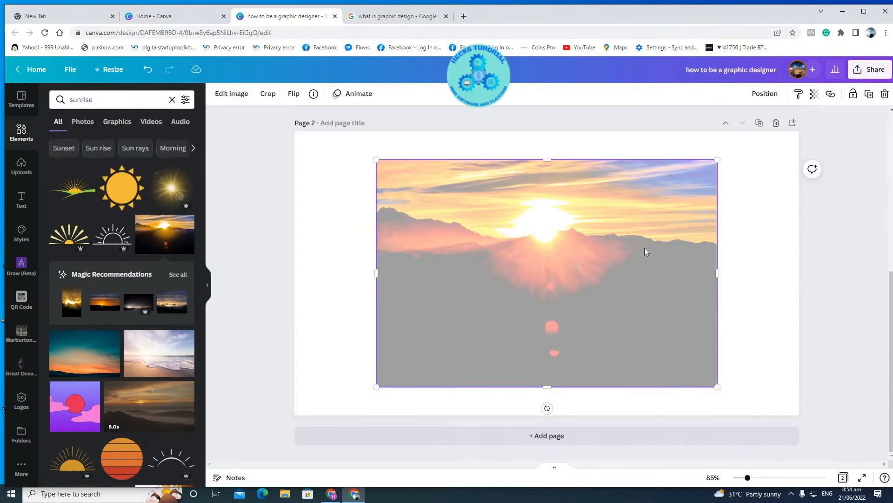
{"action": "left_click", "coordinate": [22, 136]}
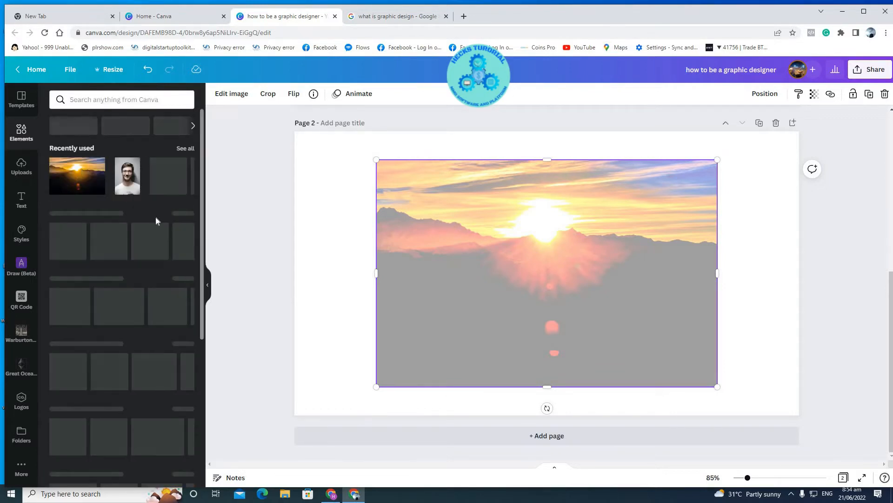
{"action": "scroll", "coordinate": [191, 233], "scroll_direction": "down", "scroll_amount": 9}
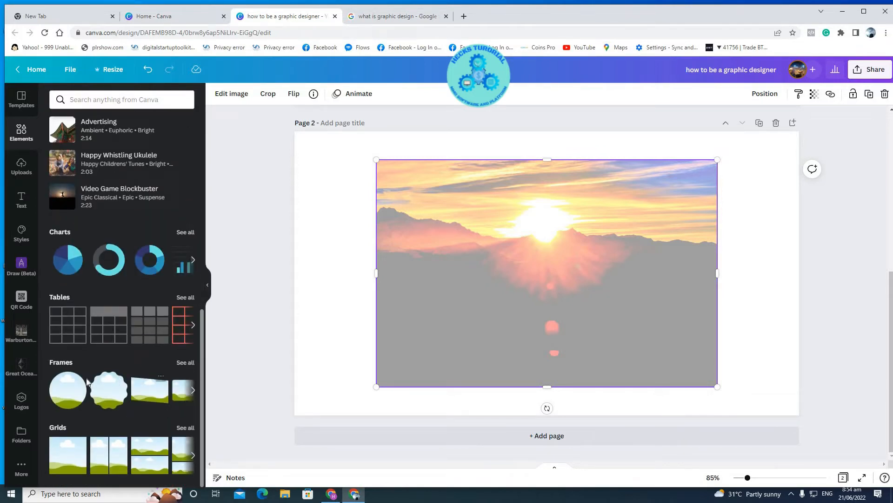
{"action": "left_click", "coordinate": [53, 403]}
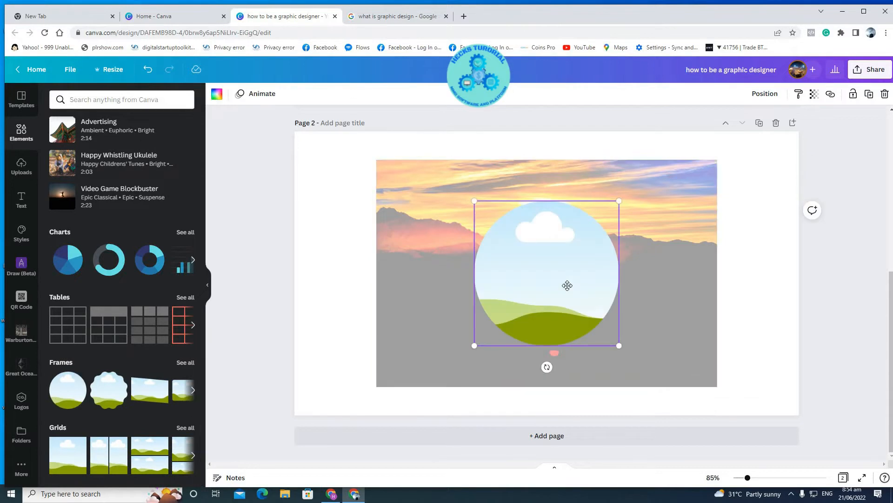
{"action": "left_click_drag", "start_coordinate": [566, 286], "coordinate": [407, 232]}
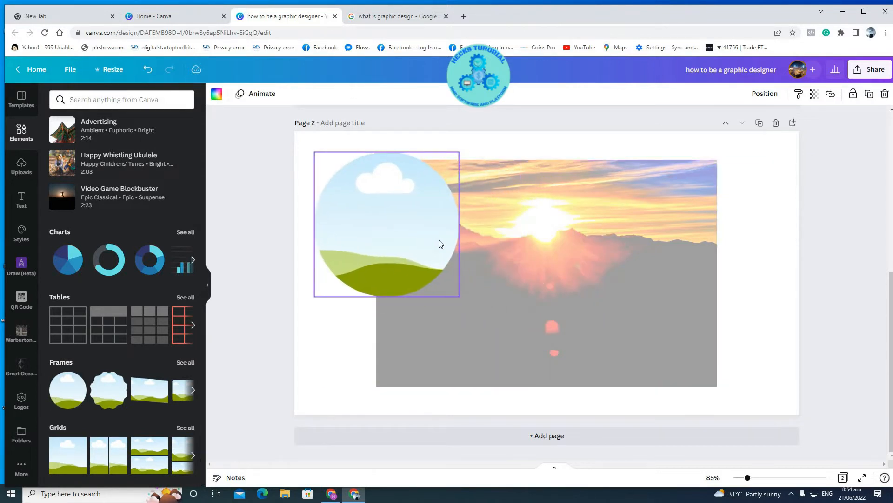
- Bring the sunrise photo to the front and place it inside the circular frame
{"action": "right_click", "coordinate": [574, 223]}
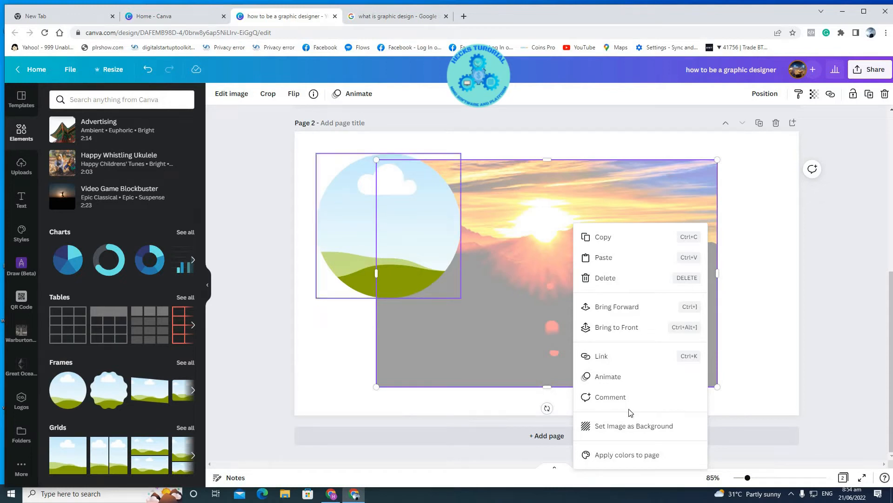
{"action": "left_click", "coordinate": [617, 327]}
{"action": "left_click_drag", "start_coordinate": [586, 292], "coordinate": [425, 267]}
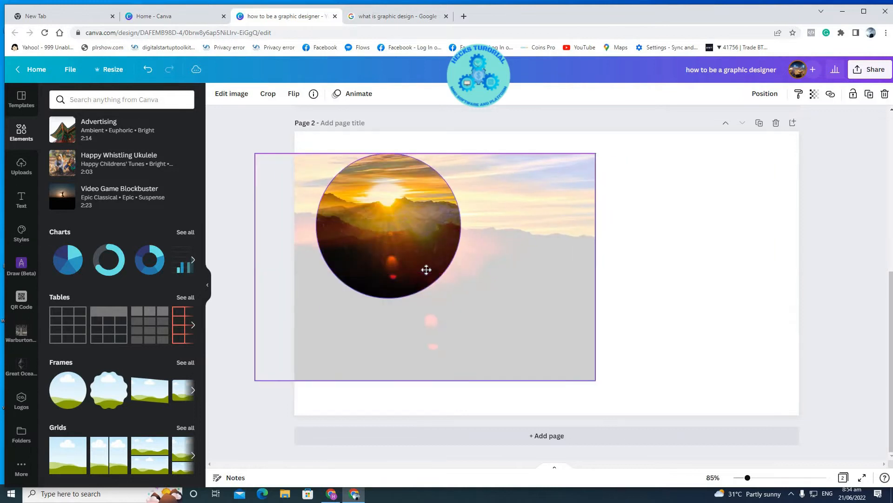
- Enlarge the circular frame to nearly the full page height and shift the sunrise photo to the right inside it
{"action": "left_click_drag", "start_coordinate": [500, 282], "coordinate": [569, 307]}
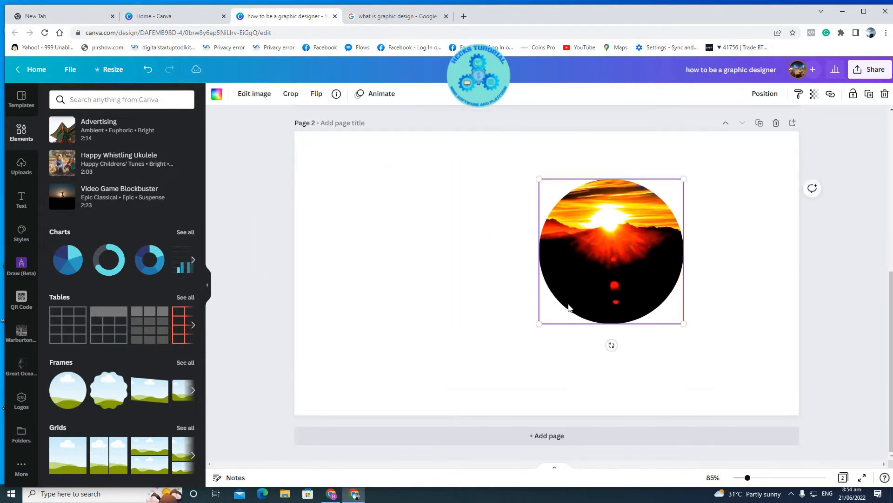
{"action": "left_click_drag", "start_coordinate": [427, 358], "coordinate": [441, 421]}
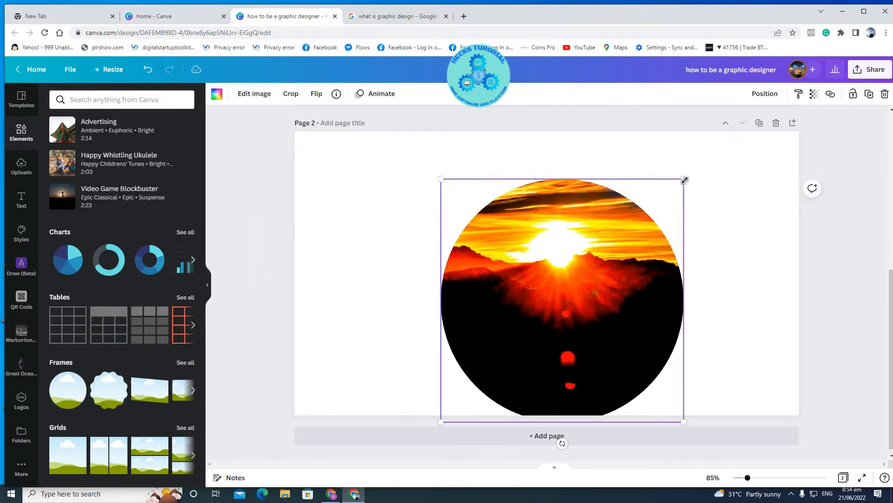
{"action": "double_click", "coordinate": [586, 265]}
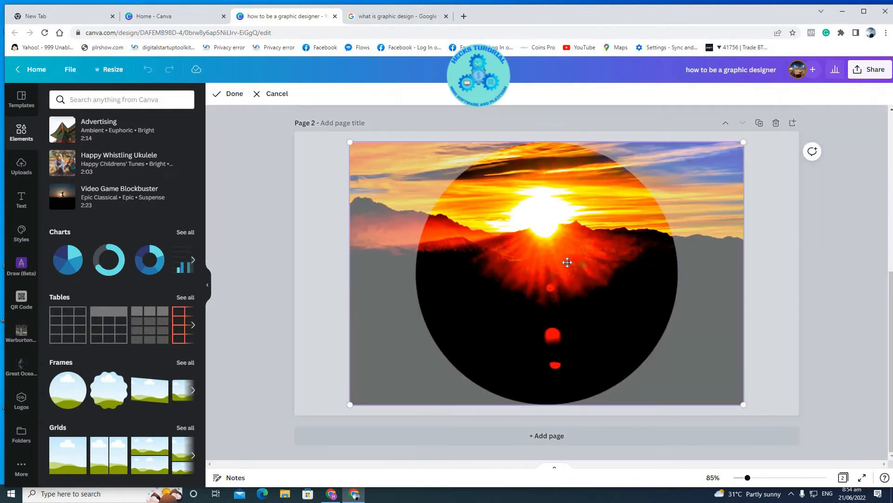
{"action": "mouse_move", "coordinate": [567, 262]}
{"action": "left_mouse_down"}
{"action": "mouse_move", "coordinate": [563, 269]}
{"action": "mouse_move", "coordinate": [581, 265]}
{"action": "left_mouse_up"}
{"action": "left_click_drag", "start_coordinate": [523, 264], "coordinate": [612, 270]}
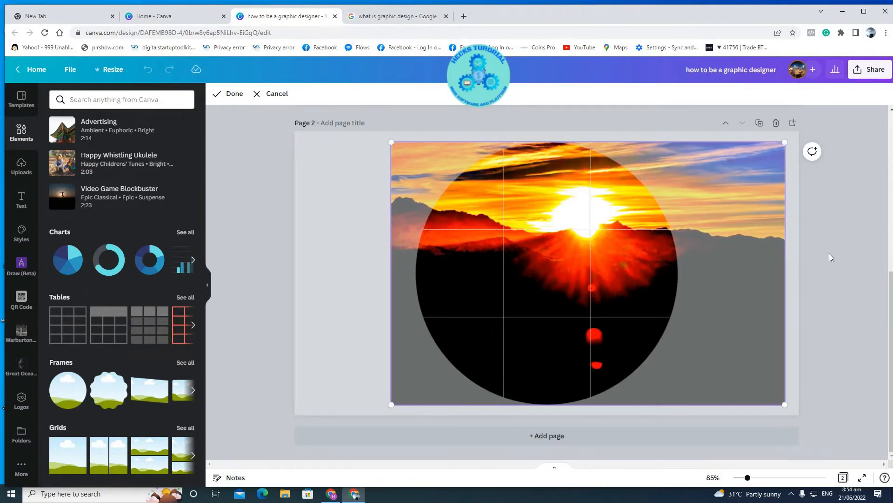
{"action": "left_click", "coordinate": [829, 254]}
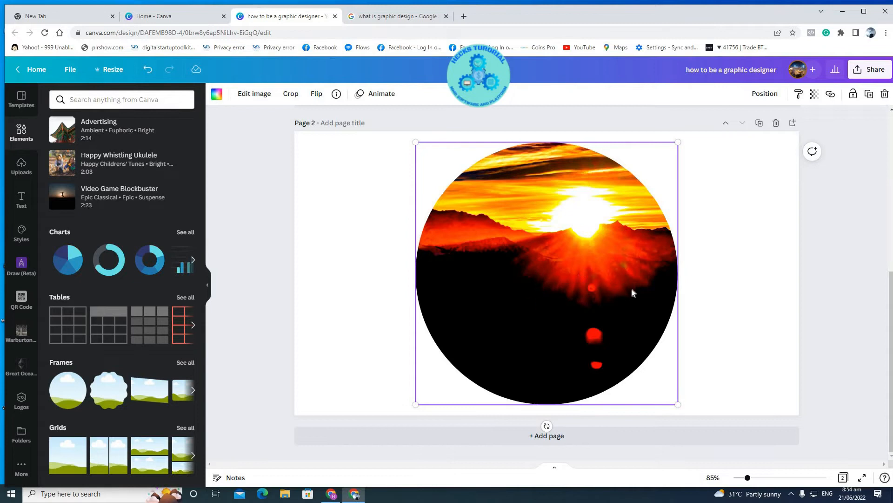
- Shrink the circular photo onto the page's left half and place a fresh slanted rectangular frame on the right half
{"action": "left_click_drag", "start_coordinate": [644, 191], "coordinate": [574, 247]}
{"action": "left_click_drag", "start_coordinate": [491, 326], "coordinate": [386, 274]}
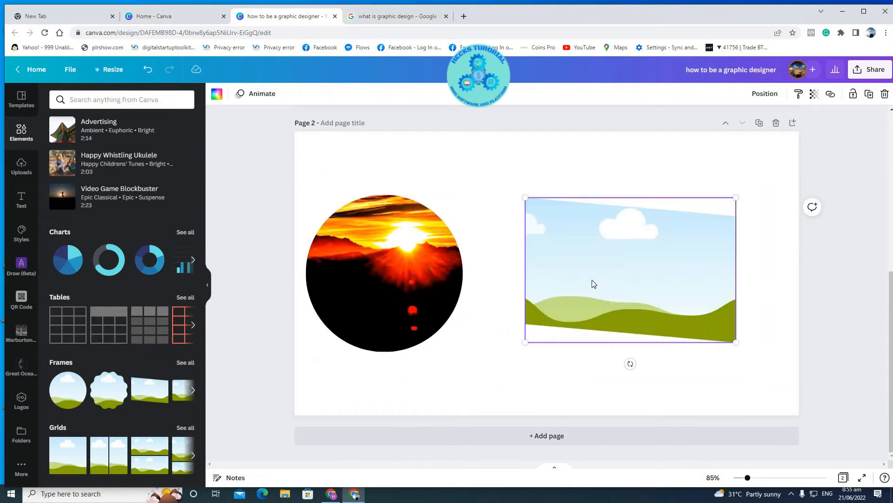
{"action": "key", "text": "Delete"}
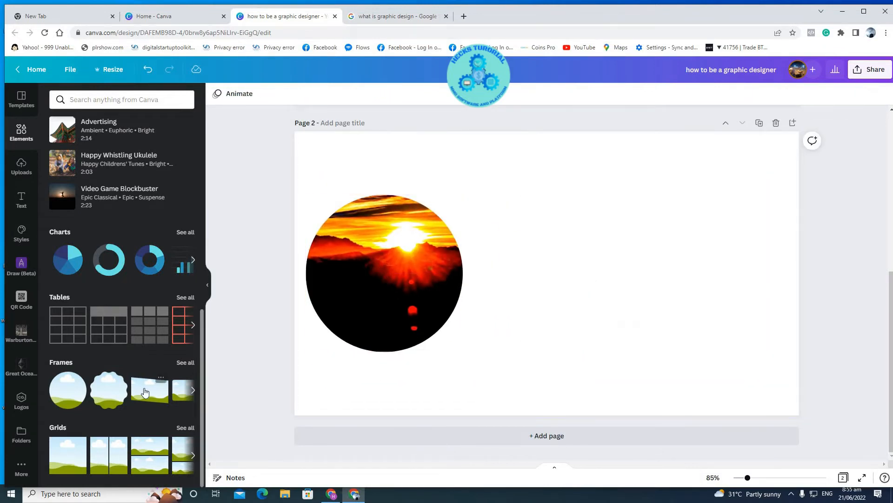
{"action": "left_click_drag", "start_coordinate": [146, 393], "coordinate": [542, 206]}
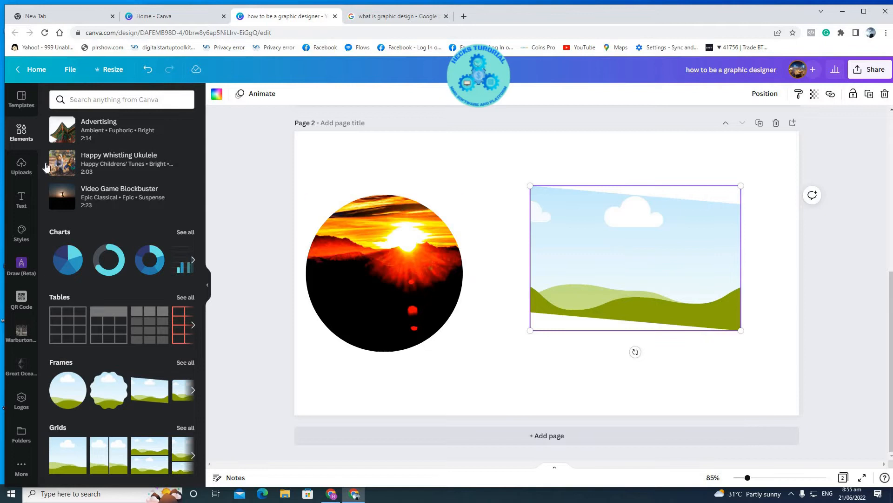
- Upload the image of two models wearing Crypto World T-shirts, ssrco,classic_tee,two_models, from the Downloads folder
{"action": "left_click", "coordinate": [20, 168]}
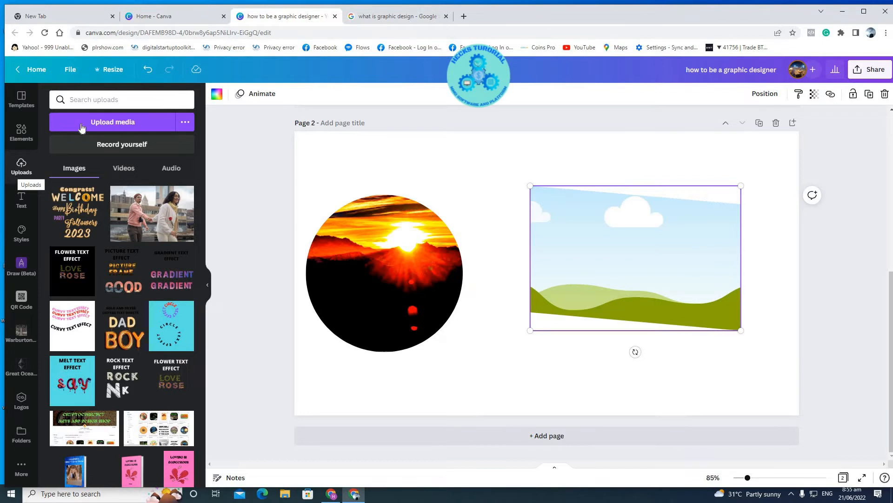
{"action": "left_click", "coordinate": [103, 128]}
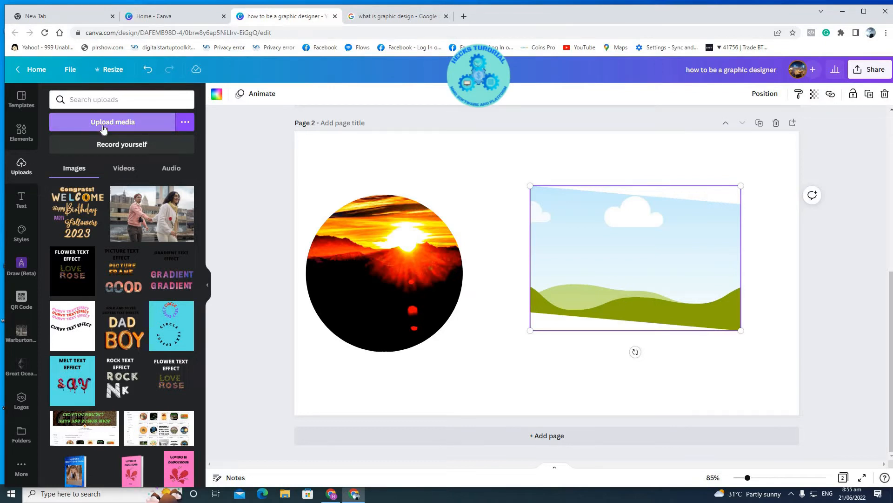
{"action": "left_click", "coordinate": [103, 129]}
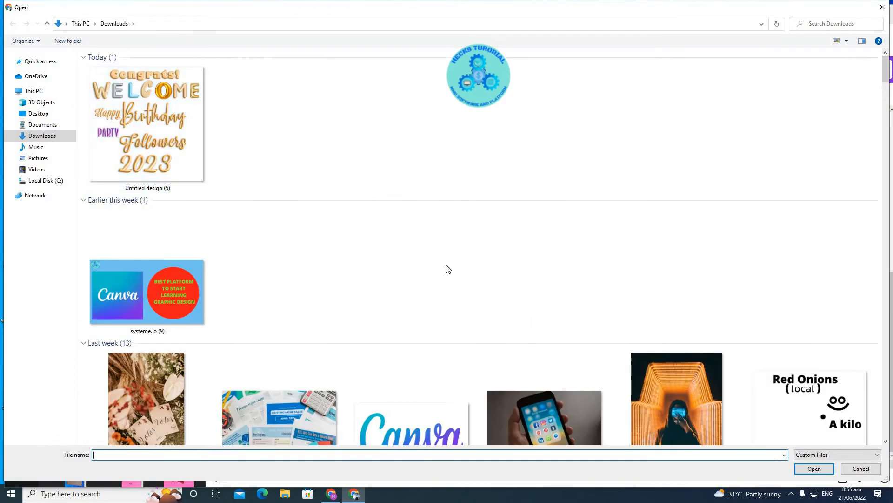
{"action": "scroll", "coordinate": [447, 237], "scroll_direction": "down", "scroll_amount": 2}
{"action": "scroll", "coordinate": [447, 236], "scroll_direction": "up", "scroll_amount": 2}
{"action": "scroll", "coordinate": [444, 234], "scroll_direction": "down", "scroll_amount": 6}
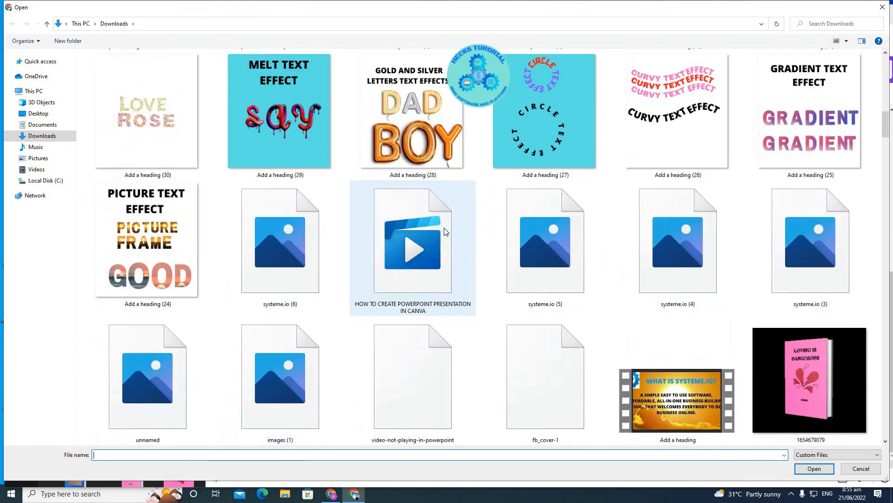
{"action": "scroll", "coordinate": [445, 233], "scroll_direction": "up", "scroll_amount": 6}
{"action": "scroll", "coordinate": [444, 233], "scroll_direction": "down", "scroll_amount": 4}
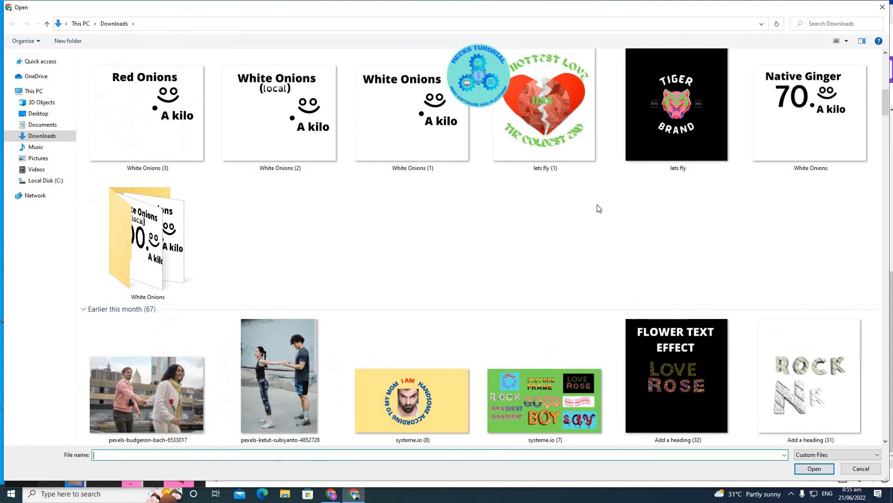
{"action": "scroll", "coordinate": [598, 207], "scroll_direction": "up", "scroll_amount": 5}
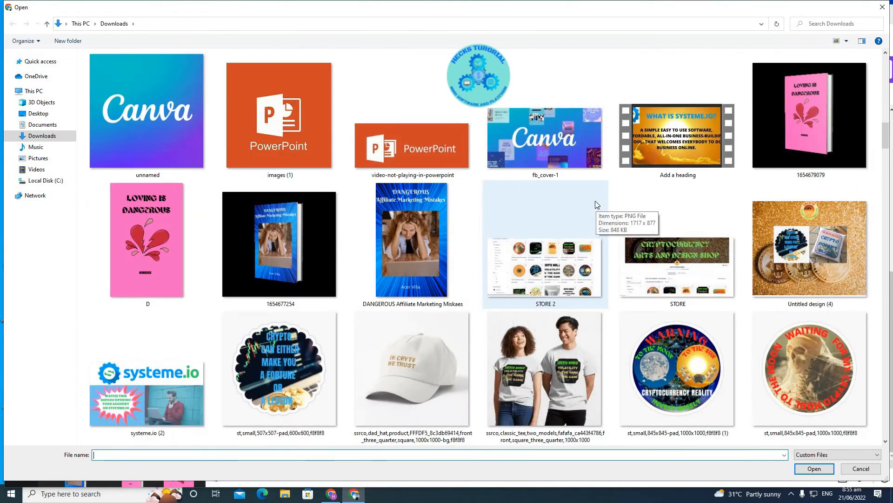
{"action": "scroll", "coordinate": [594, 200], "scroll_direction": "up", "scroll_amount": 6}
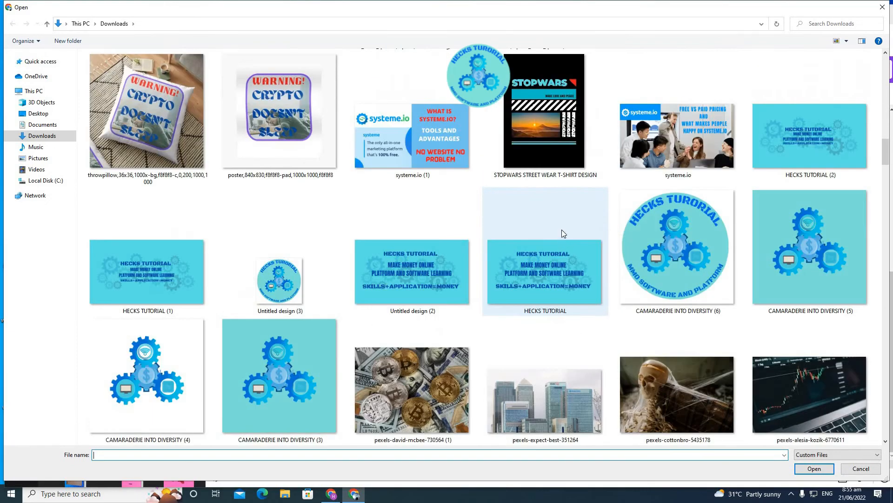
{"action": "scroll", "coordinate": [562, 232], "scroll_direction": "down", "scroll_amount": 6}
{"action": "left_click", "coordinate": [529, 365]}
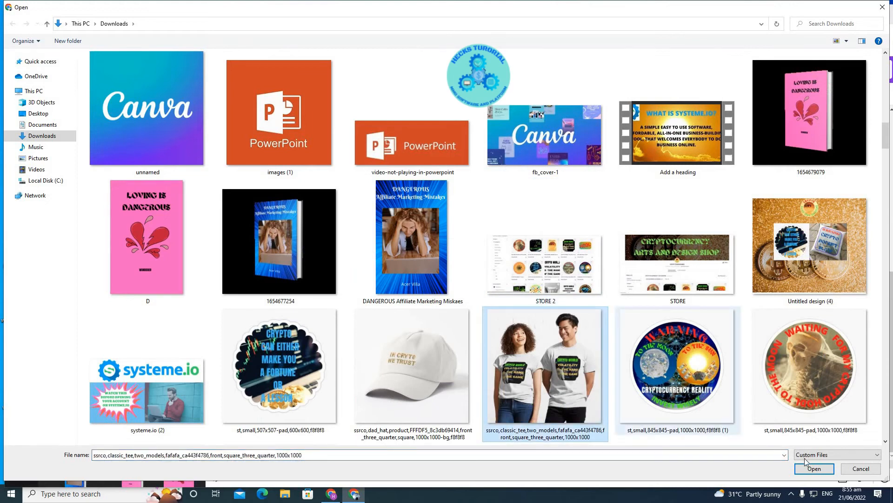
{"action": "left_click", "coordinate": [813, 469]}
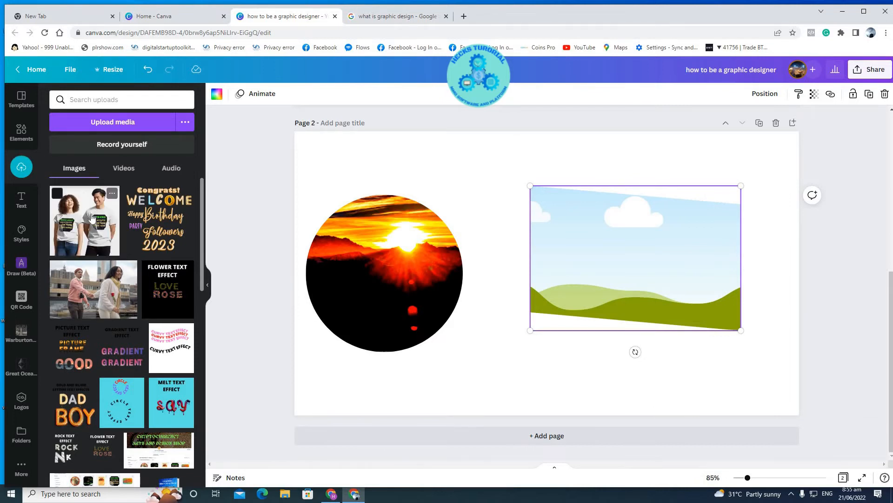
- Add the uploaded T-shirt photo to page 2 and place it inside the slanted rectangular frame
{"action": "left_click_drag", "start_coordinate": [93, 234], "coordinate": [458, 316]}
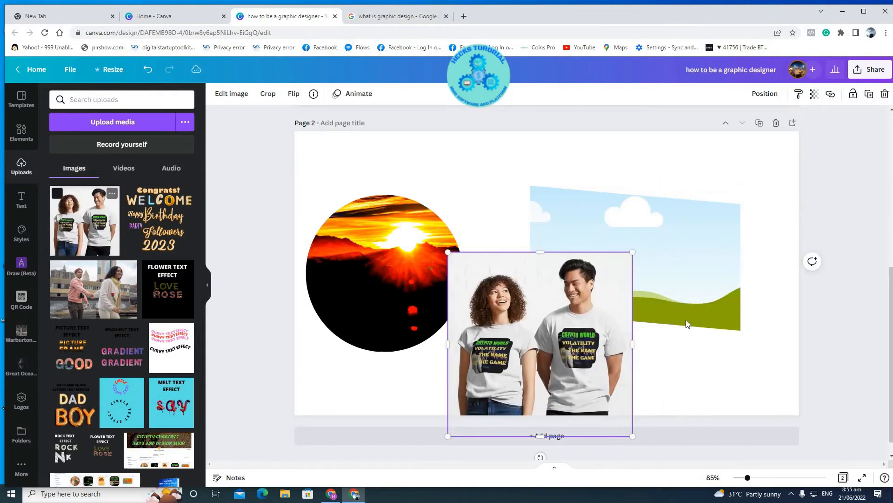
{"action": "scroll", "coordinate": [557, 365], "scroll_direction": "down", "scroll_amount": 1}
{"action": "left_click_drag", "start_coordinate": [557, 362], "coordinate": [675, 294]}
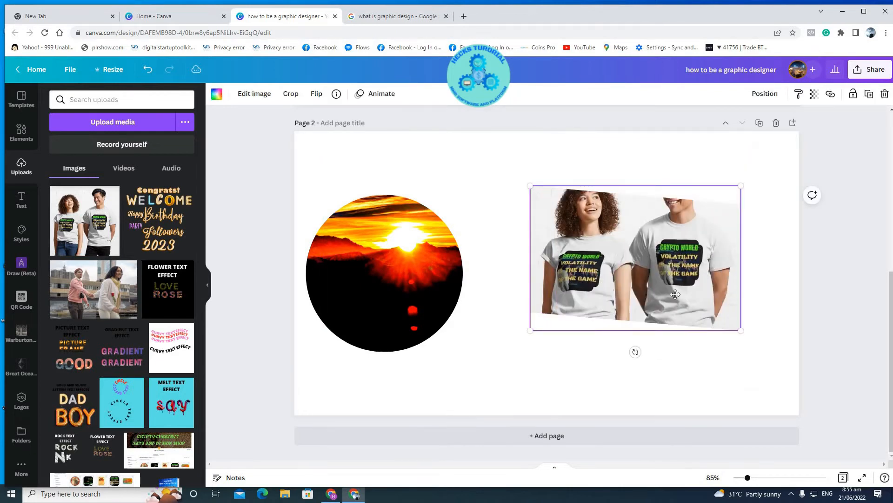
- Shift the T-shirt photo down inside the slanted frame so both models' faces fall within it
{"action": "double_click", "coordinate": [727, 203]}
{"action": "left_click_drag", "start_coordinate": [743, 202], "coordinate": [743, 203]}
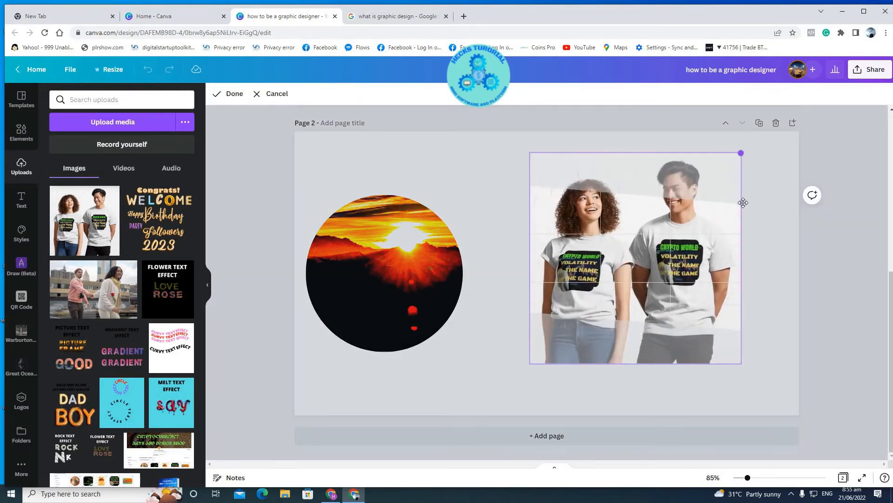
{"action": "left_click_drag", "start_coordinate": [738, 159], "coordinate": [738, 157]}
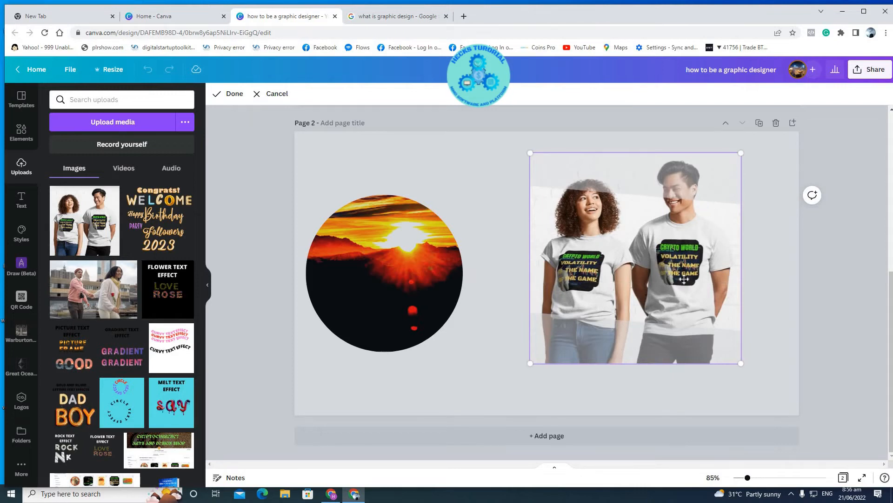
{"action": "left_click_drag", "start_coordinate": [684, 337], "coordinate": [706, 329]}
{"action": "left_click", "coordinate": [758, 297]}
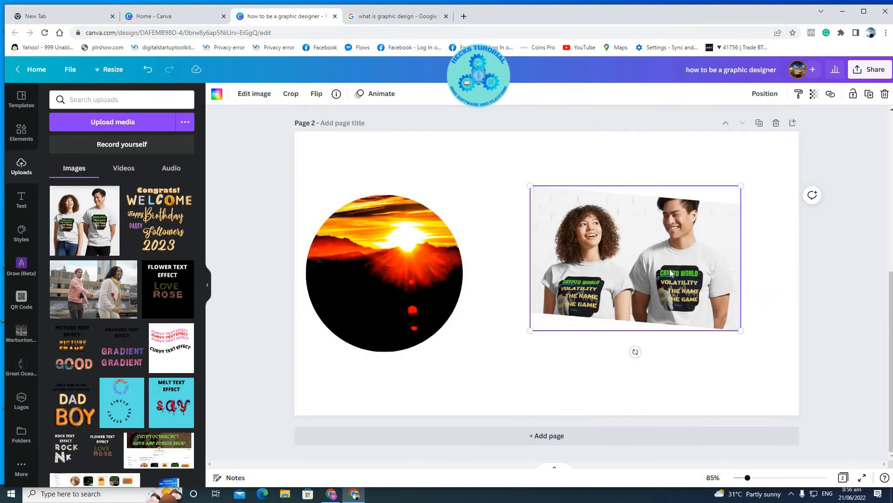
- Move the framed T-shirt photo left and slightly down, closer to the circular sunrise photo
{"action": "left_click_drag", "start_coordinate": [670, 269], "coordinate": [629, 290]}
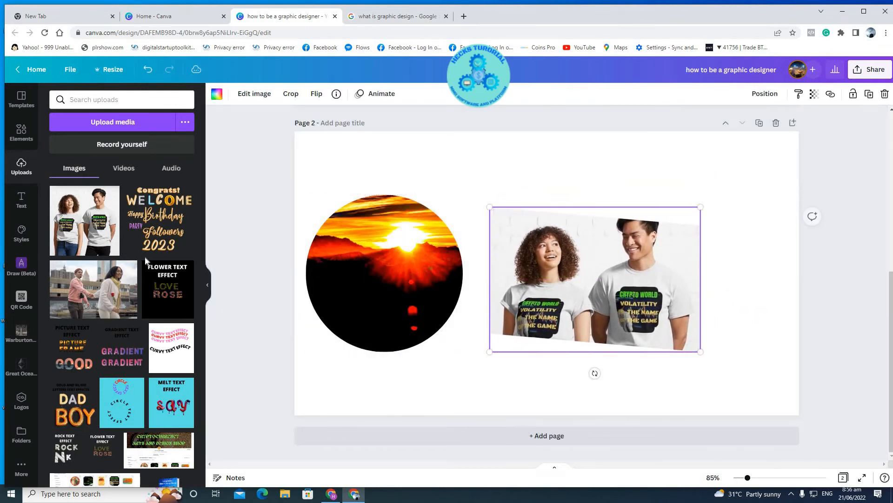
{"action": "left_click", "coordinate": [770, 252]}
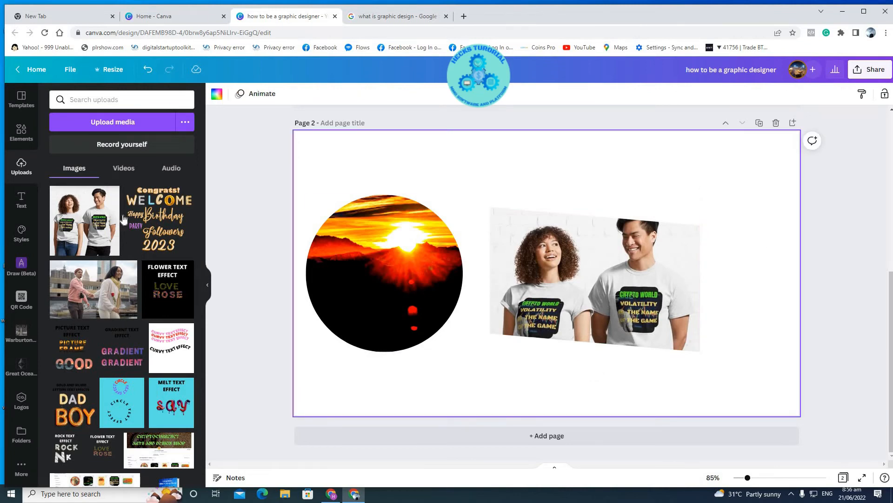
{"action": "left_click", "coordinate": [229, 109]}
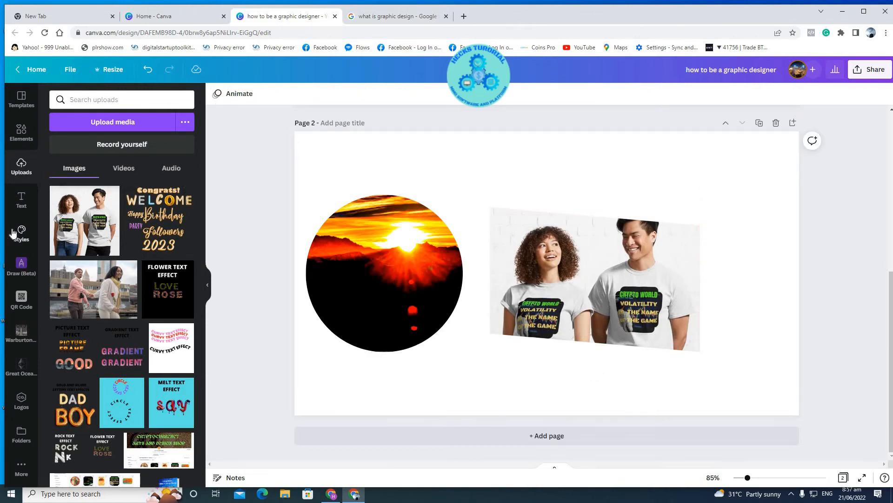
- Add a heading to page 2 and position it above the T-shirt photo
{"action": "left_click", "coordinate": [21, 210]}
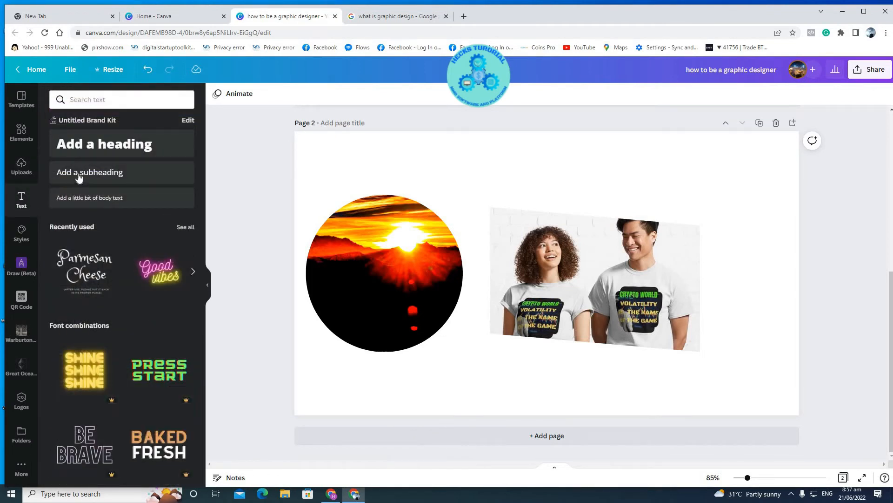
{"action": "left_click", "coordinate": [101, 155]}
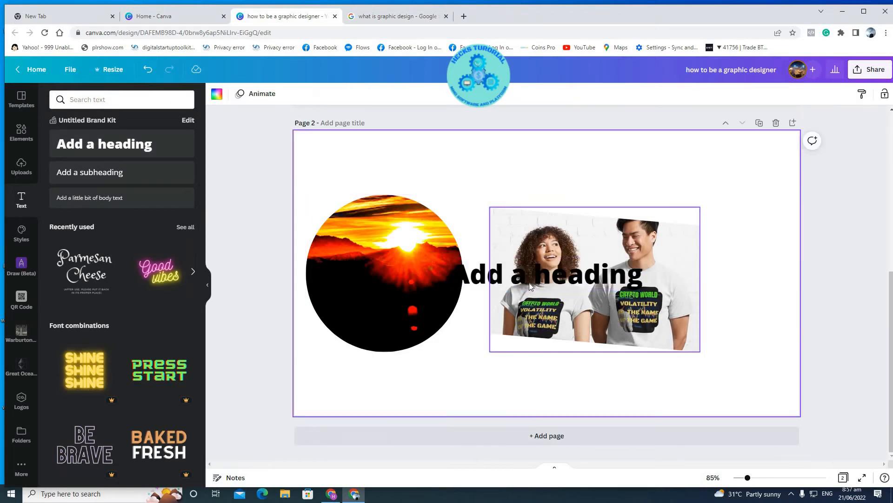
{"action": "left_click_drag", "start_coordinate": [512, 282], "coordinate": [529, 168]}
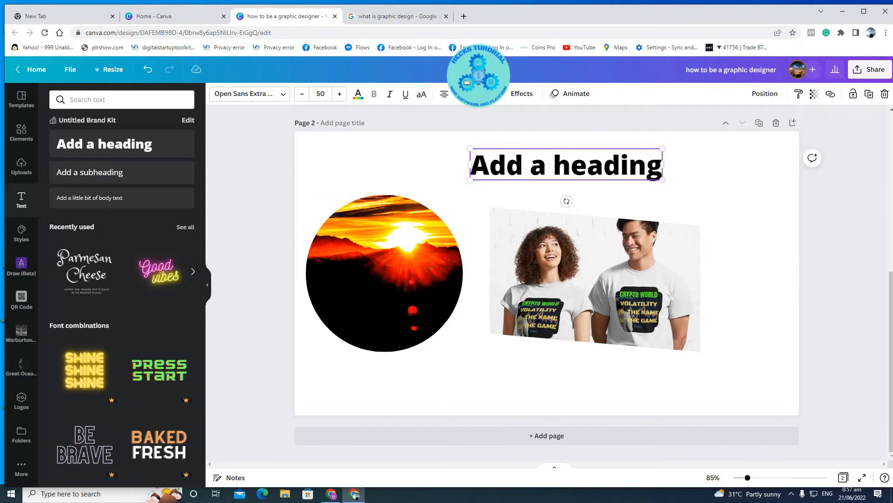
- Replace the heading's placeholder wording with "sample text" on a single line
{"action": "double_click", "coordinate": [534, 170]}
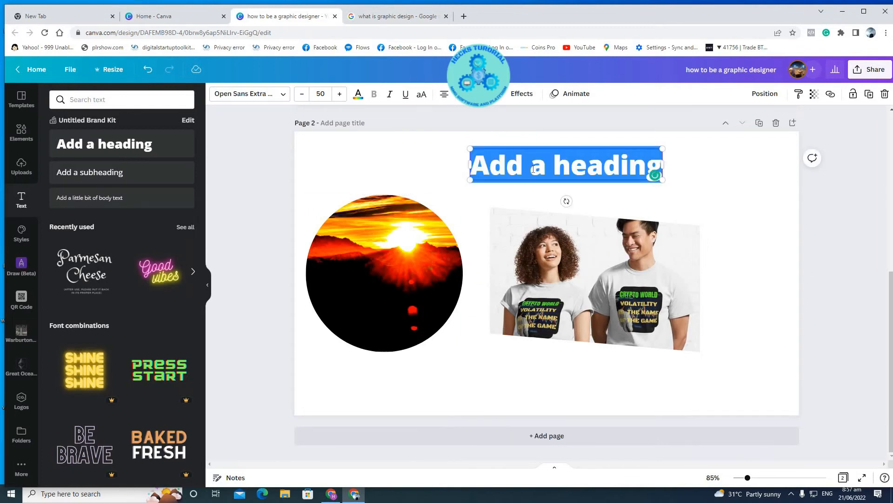
{"action": "type", "text": "sampl"}
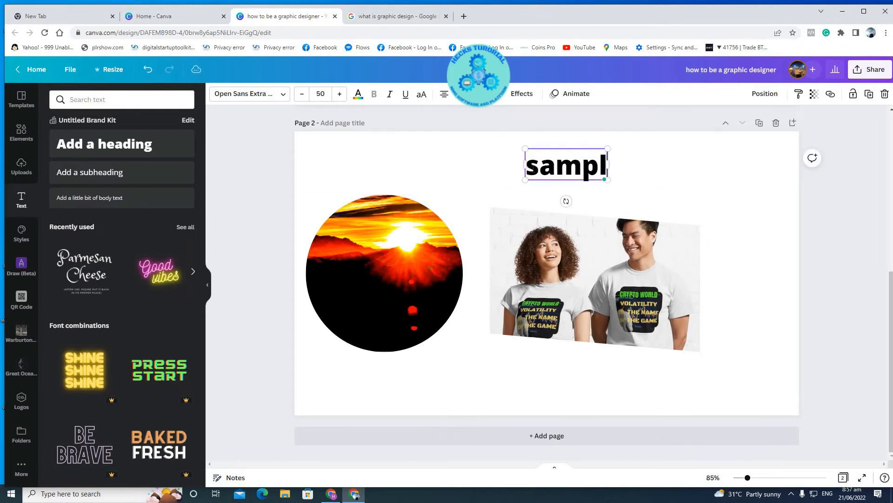
{"action": "type", "text": "w"}
{"action": "key", "text": "BackSpace"}
{"action": "type", "text": "e"}
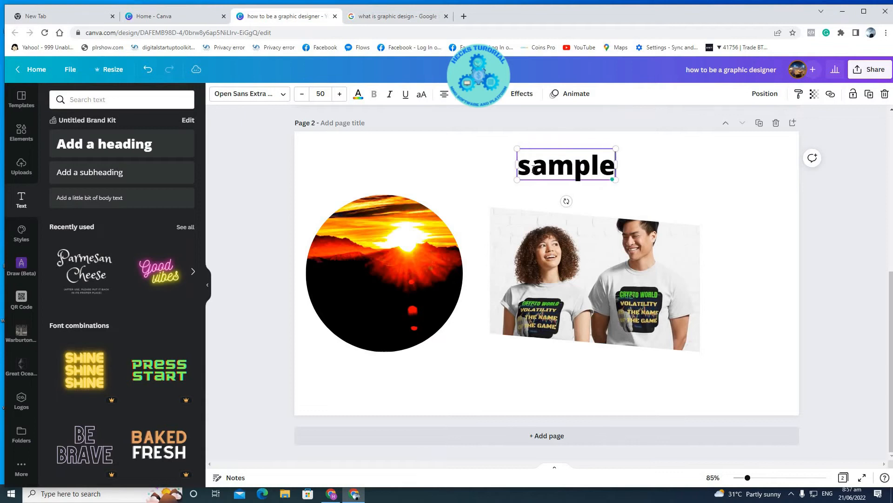
{"action": "type", "text": " text"}
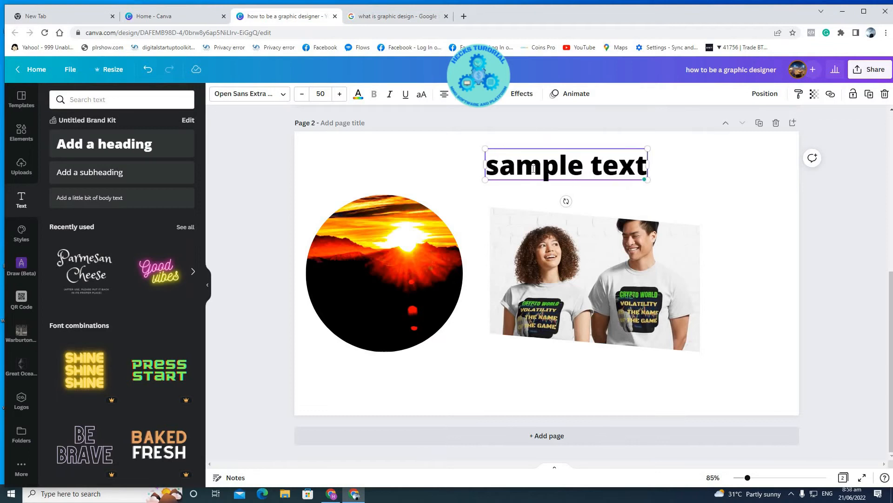
{"action": "key", "text": "Return"}
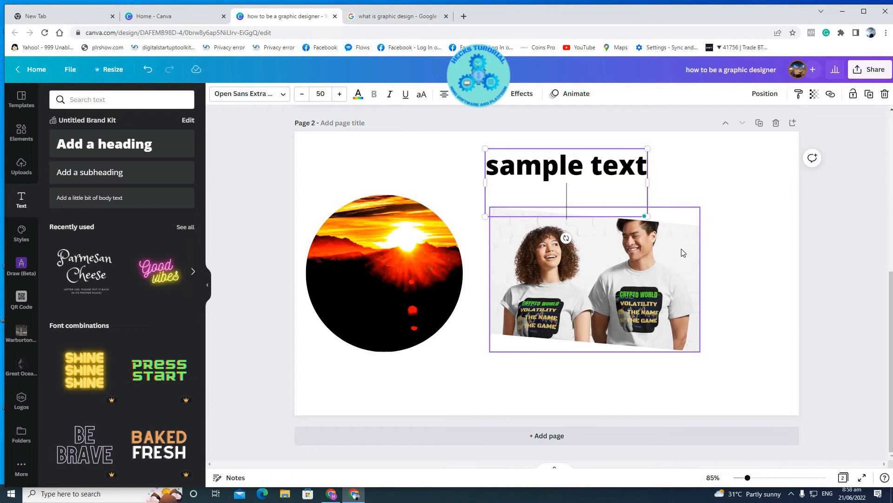
{"action": "key", "text": "BackSpace"}
{"action": "left_click", "coordinate": [682, 190]}
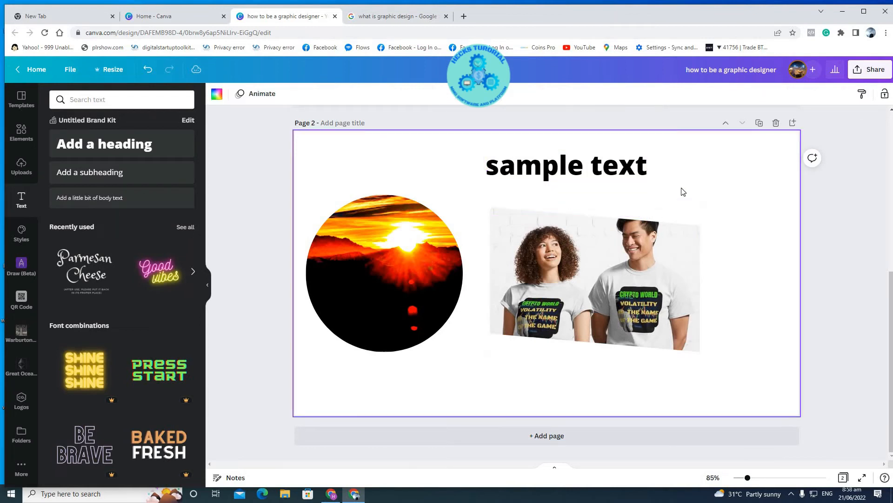
- Change the heading to uppercase and set its letter spacing to 249
{"action": "left_click", "coordinate": [544, 169]}
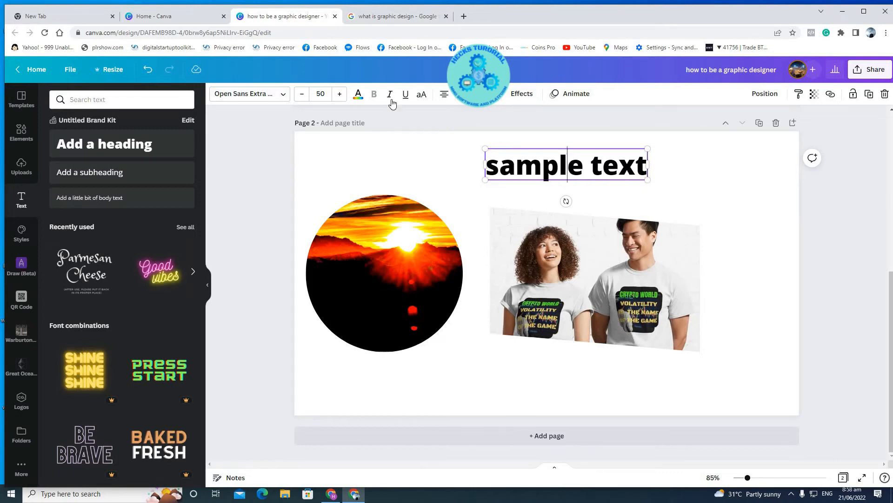
{"action": "left_click", "coordinate": [425, 97]}
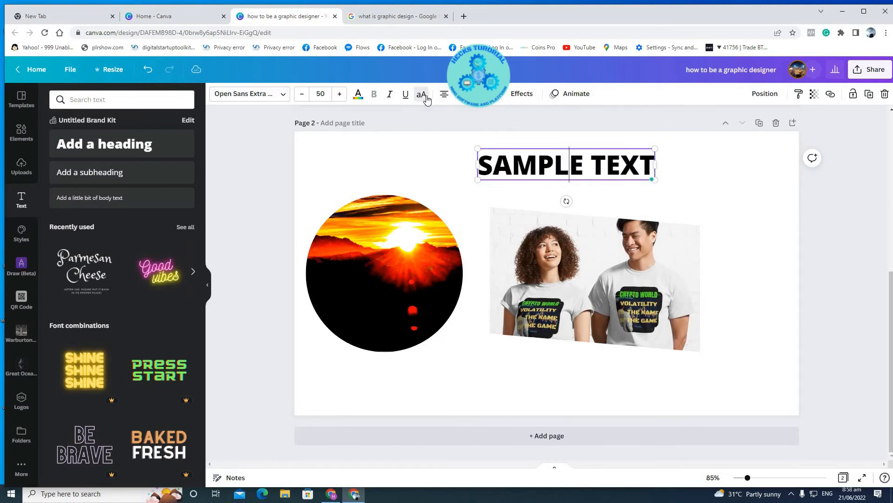
{"action": "left_click", "coordinate": [494, 102]}
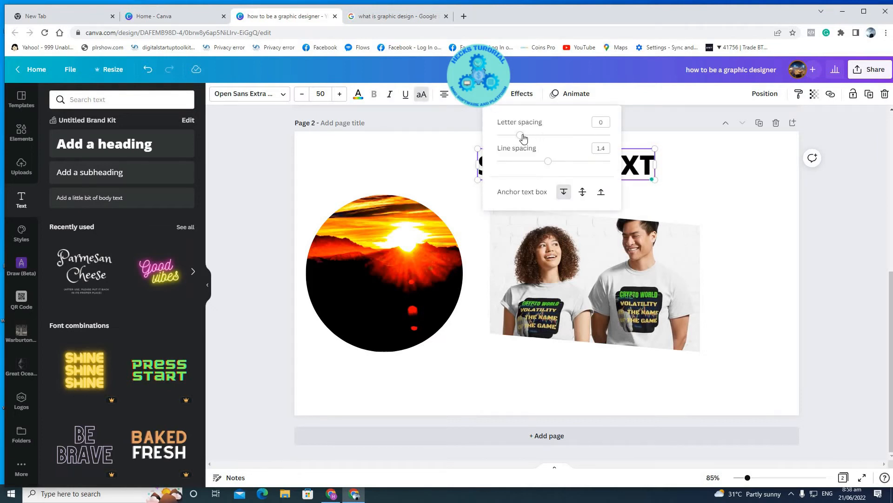
{"action": "left_click_drag", "start_coordinate": [523, 138], "coordinate": [550, 143]}
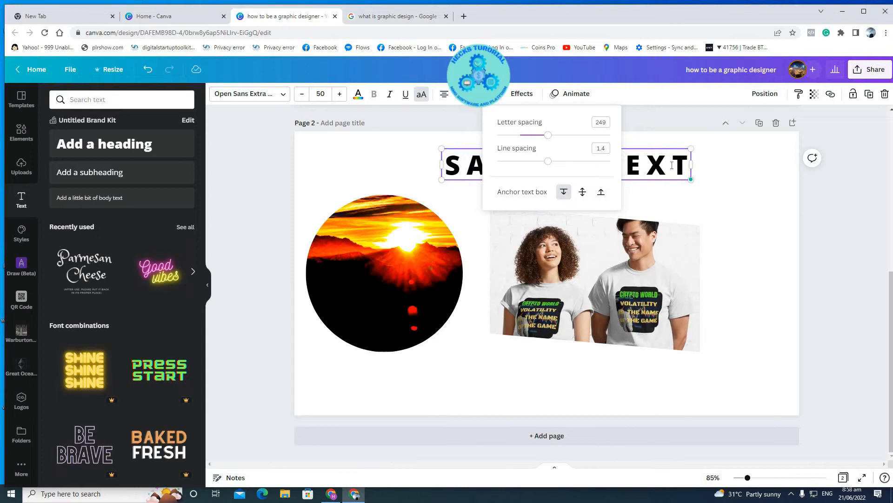
{"action": "left_click", "coordinate": [703, 174]}
- Break the heading into two lines, putting TEXT below SAMPLE
{"action": "left_click", "coordinate": [604, 166]}
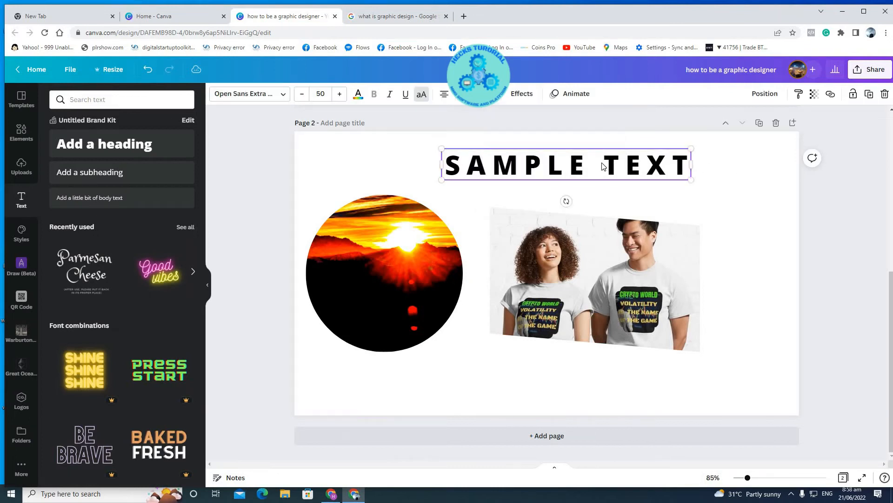
{"action": "double_click", "coordinate": [600, 168]}
{"action": "left_click", "coordinate": [600, 167]}
{"action": "key", "text": "Return"}
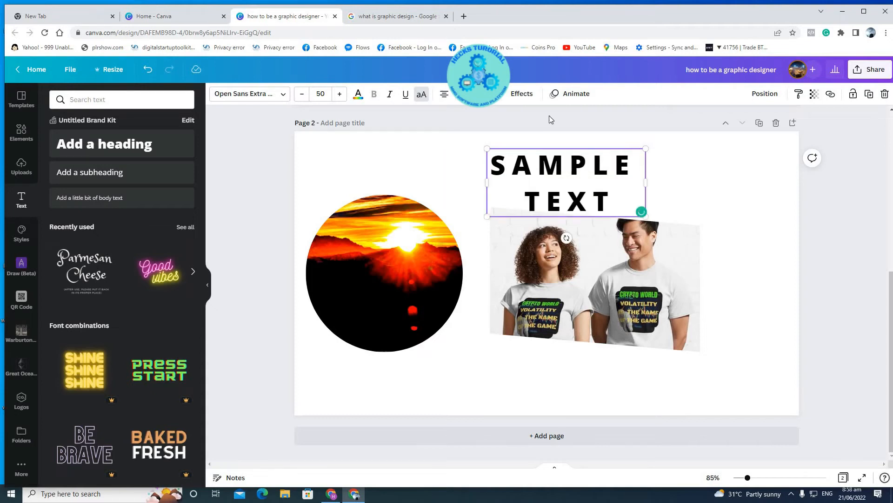
- Increase the SAMPLE TEXT heading's line spacing to 1.9 and reposition it over the upper part of the T-shirt photo
{"action": "left_click", "coordinate": [491, 102]}
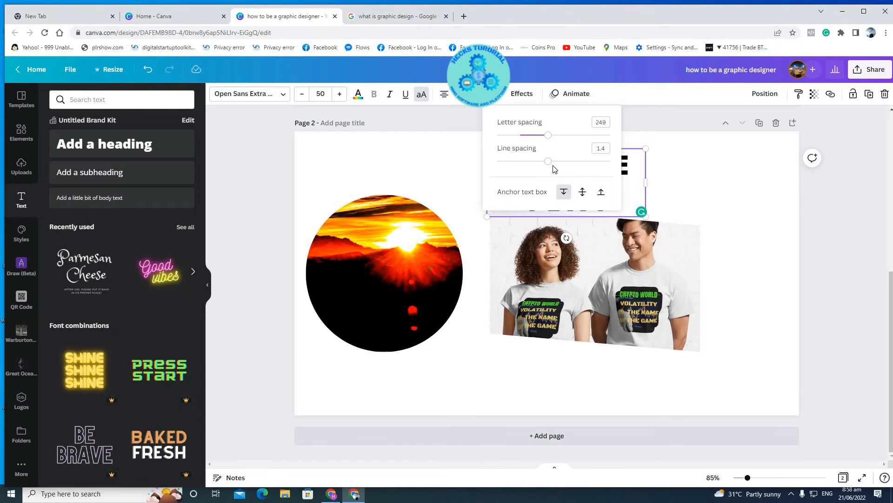
{"action": "left_click_drag", "start_coordinate": [549, 167], "coordinate": [717, 194]}
{"action": "left_click", "coordinate": [673, 201]}
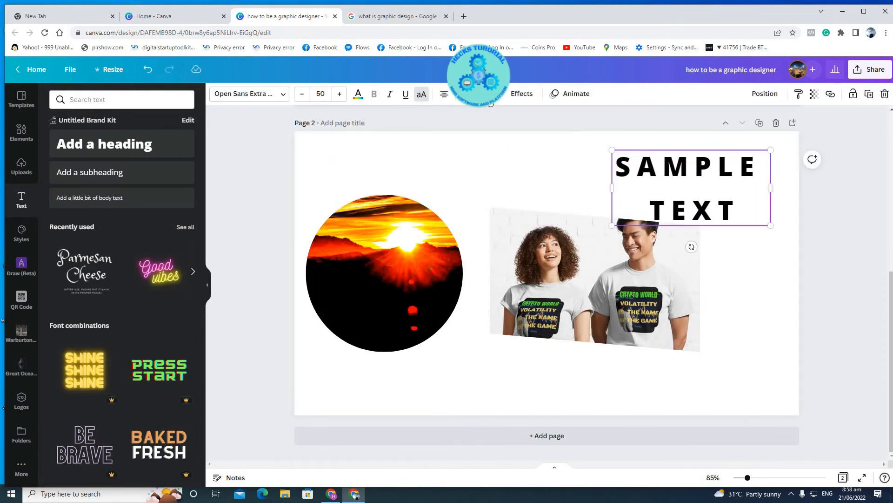
{"action": "left_click", "coordinate": [492, 101]}
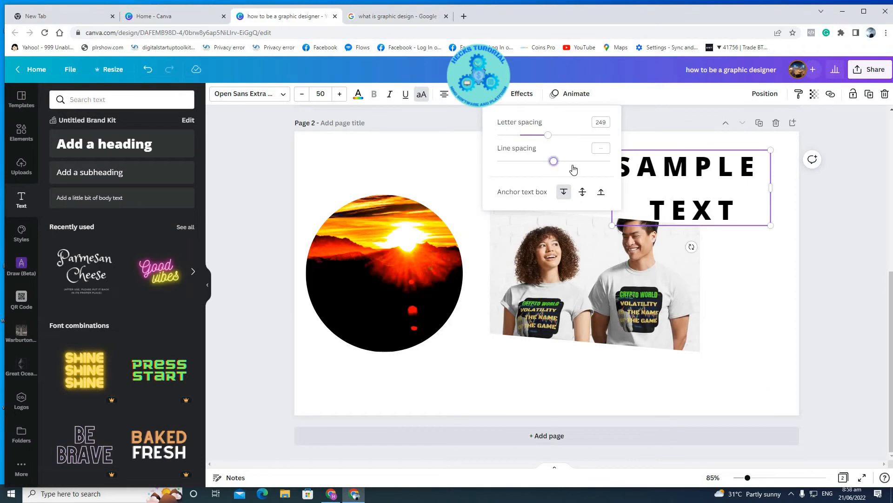
{"action": "mouse_move", "coordinate": [555, 167]}
{"action": "left_mouse_down"}
{"action": "mouse_move", "coordinate": [590, 163]}
{"action": "mouse_move", "coordinate": [499, 161]}
{"action": "mouse_move", "coordinate": [560, 161]}
{"action": "left_mouse_up"}
{"action": "mouse_move", "coordinate": [582, 192]}
{"action": "left_mouse_down"}
{"action": "mouse_move", "coordinate": [543, 194]}
{"action": "mouse_move", "coordinate": [579, 193]}
{"action": "left_mouse_up"}
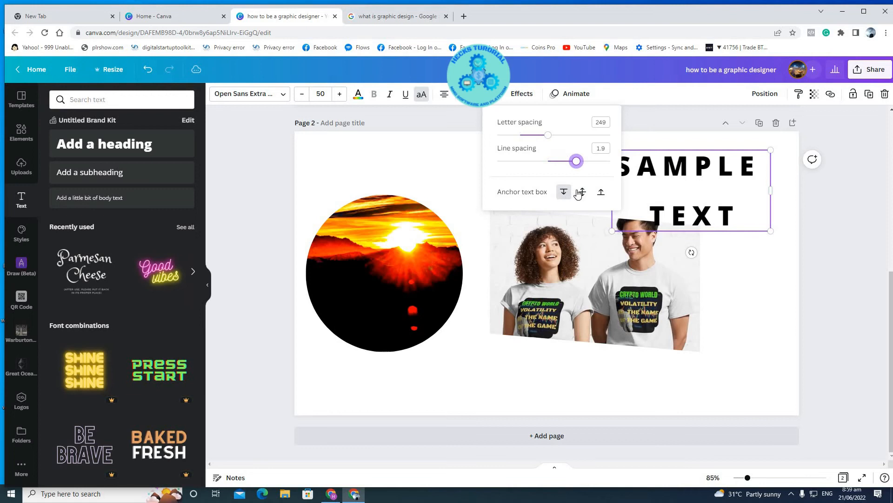
{"action": "left_click", "coordinate": [755, 258]}
{"action": "left_click_drag", "start_coordinate": [724, 217], "coordinate": [673, 212]}
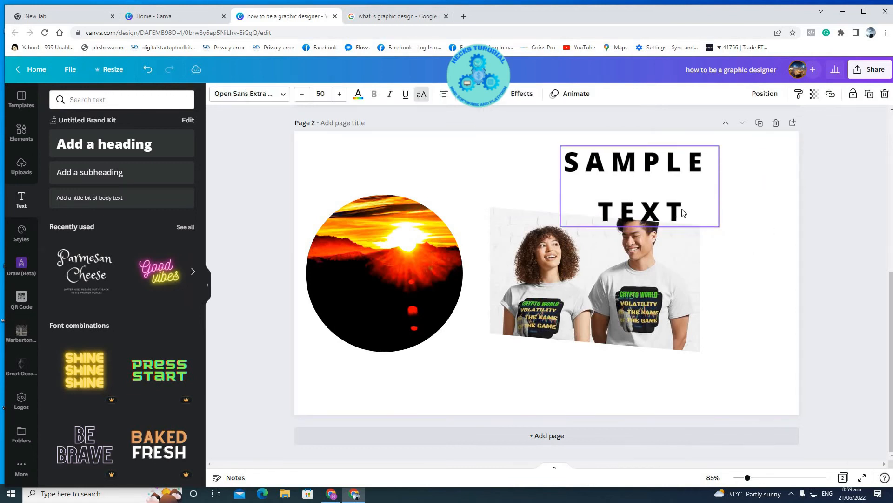
- Change the heading's font to Ahsing and set its font size to 100
{"action": "left_click", "coordinate": [285, 95]}
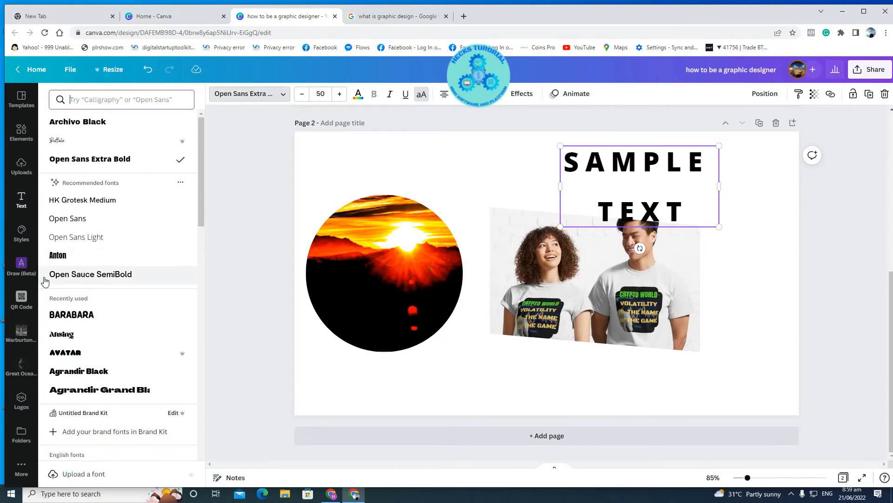
{"action": "left_click", "coordinate": [67, 340]}
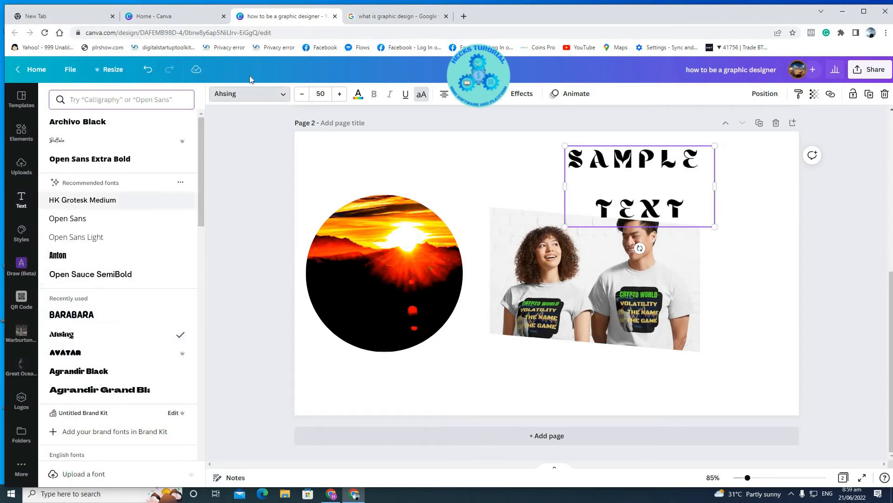
{"action": "left_click", "coordinate": [339, 94]}
{"action": "left_click", "coordinate": [340, 94]}
{"action": "left_click", "coordinate": [340, 94]}
{"action": "left_click", "coordinate": [340, 94]}
{"action": "left_click", "coordinate": [339, 94]}
{"action": "left_click", "coordinate": [340, 94]}
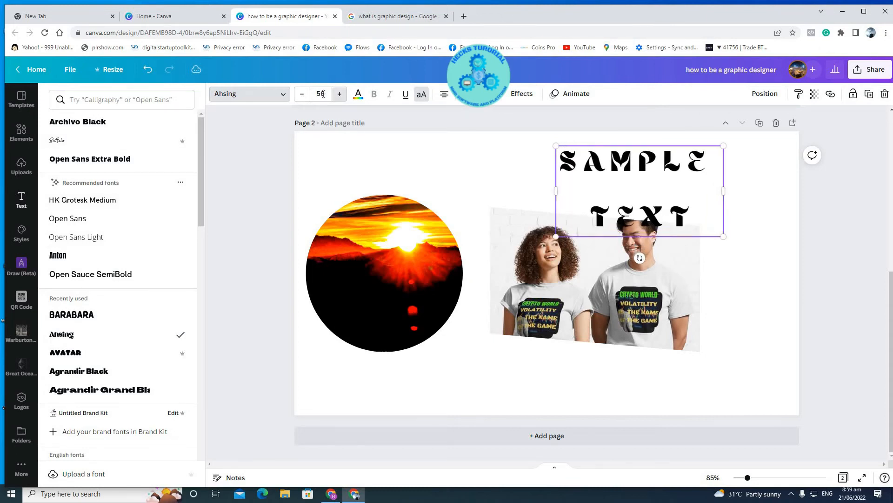
{"action": "left_click", "coordinate": [340, 94]}
{"action": "left_click", "coordinate": [325, 94]}
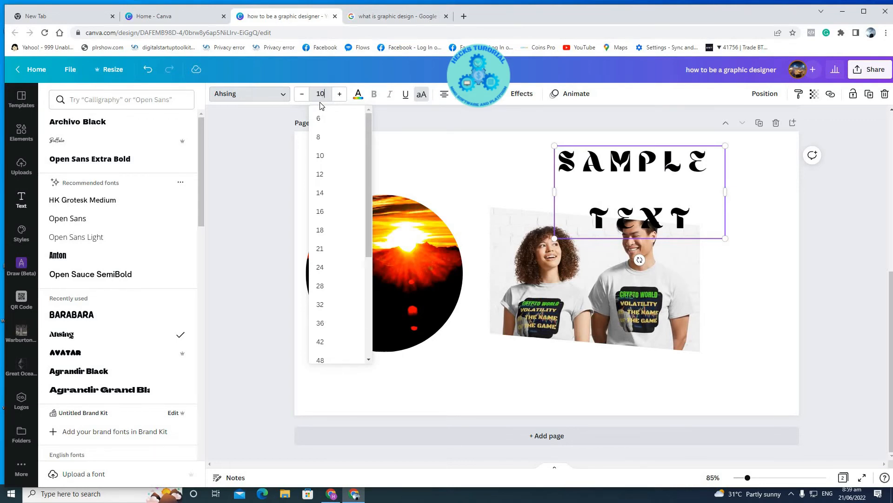
{"action": "key", "text": "Return"}
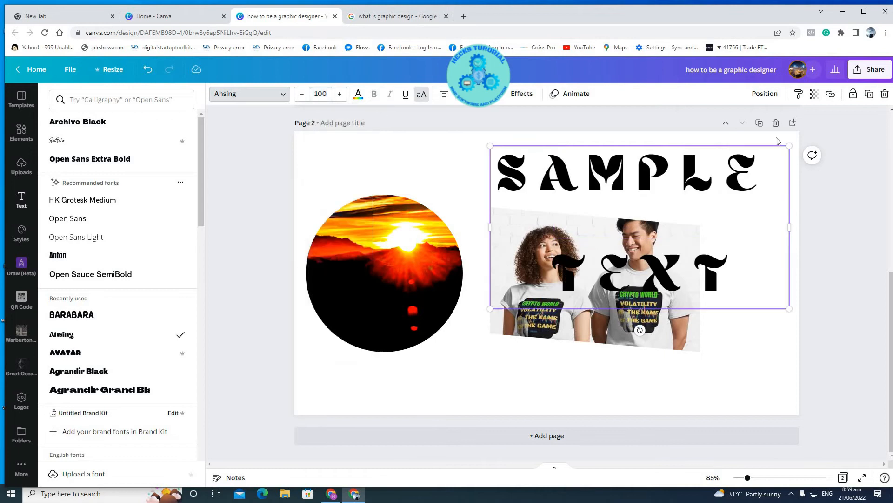
- Try light blue from the document colors on the heading, and settle on the coral red
{"action": "left_click", "coordinate": [357, 99]}
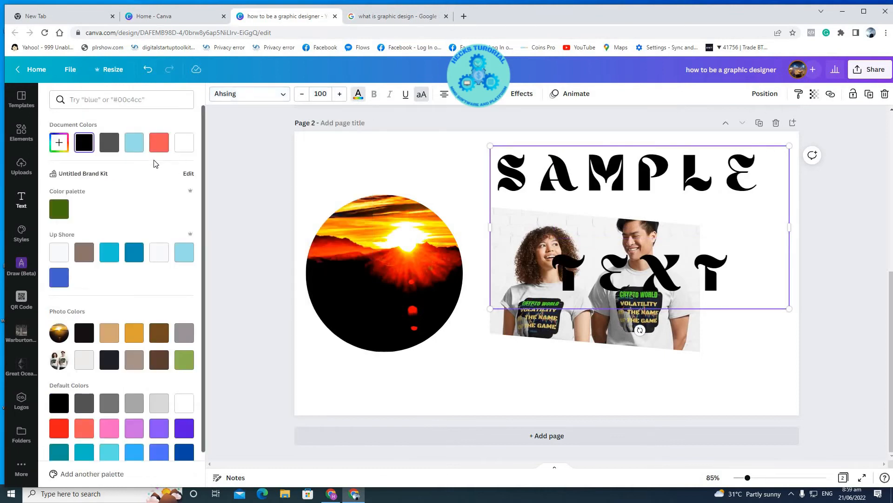
{"action": "left_click", "coordinate": [136, 147]}
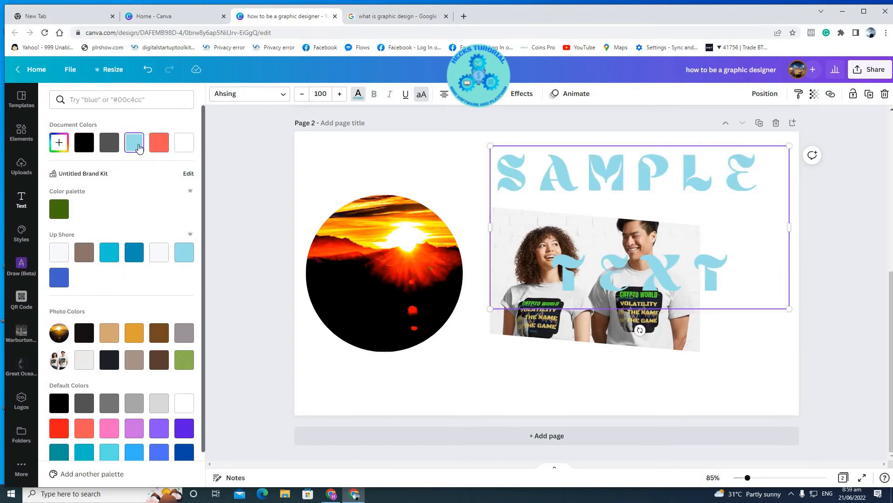
{"action": "left_click", "coordinate": [161, 145]}
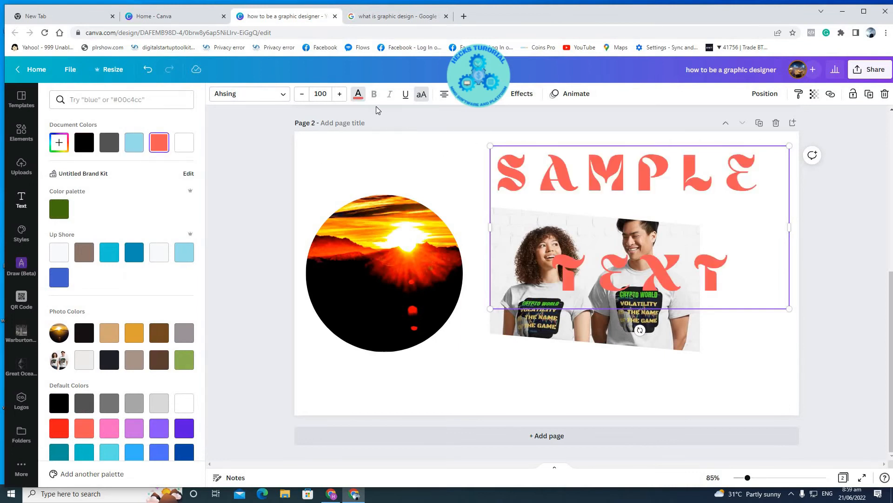
- Apply the Curve shape effect to the heading with a curve value of 99 and move it toward the page's middle
{"action": "left_click", "coordinate": [521, 98]}
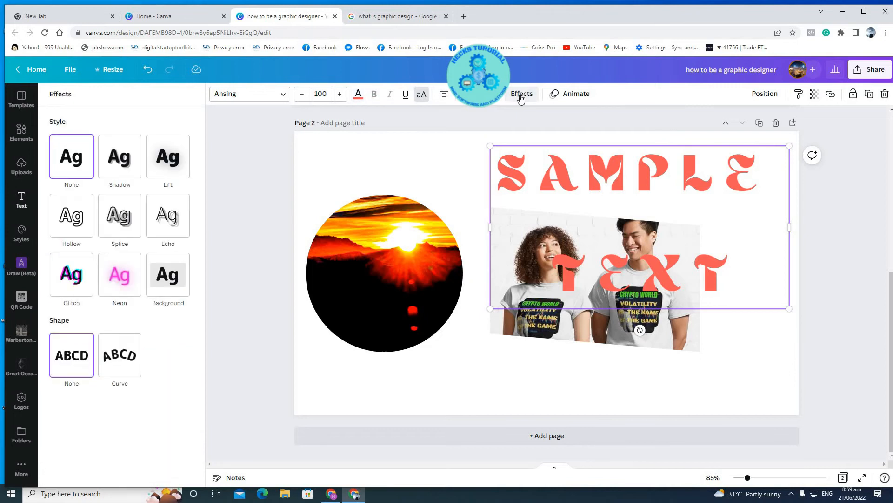
{"action": "left_click", "coordinate": [132, 357]}
{"action": "left_click_drag", "start_coordinate": [649, 267], "coordinate": [530, 228]}
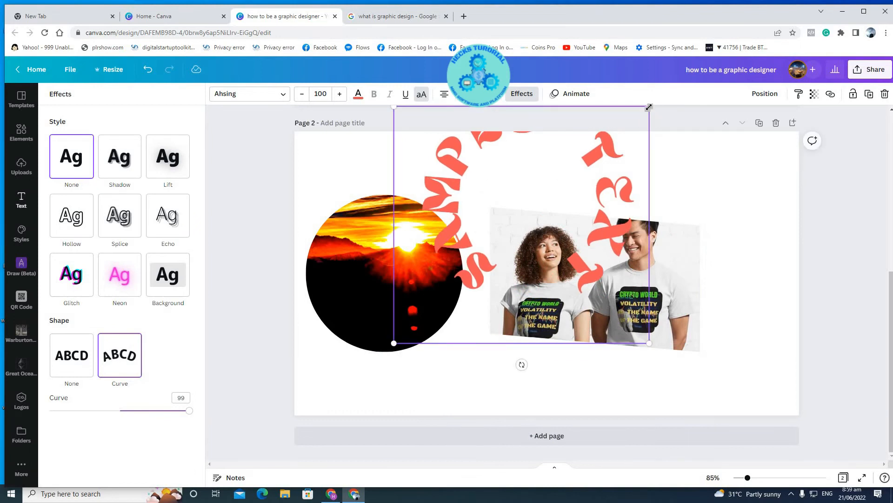
- Shrink the curved heading to a font size of about 47.8 and place it over the T-shirt photo's upper edge
{"action": "left_click_drag", "start_coordinate": [614, 174], "coordinate": [593, 161]}
{"action": "left_click_drag", "start_coordinate": [488, 219], "coordinate": [646, 195]}
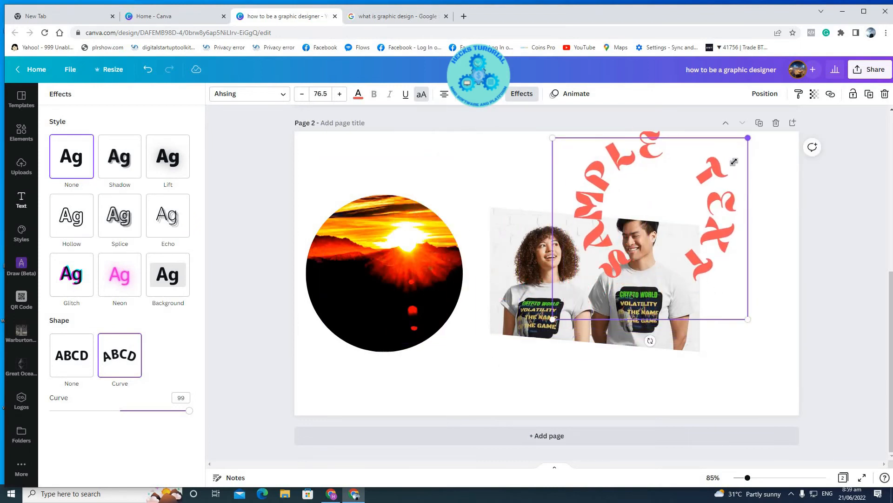
{"action": "left_click_drag", "start_coordinate": [735, 162], "coordinate": [721, 163]}
{"action": "left_click_drag", "start_coordinate": [636, 221], "coordinate": [626, 201]}
{"action": "left_click_drag", "start_coordinate": [713, 141], "coordinate": [666, 186]}
{"action": "left_click_drag", "start_coordinate": [594, 215], "coordinate": [605, 169]}
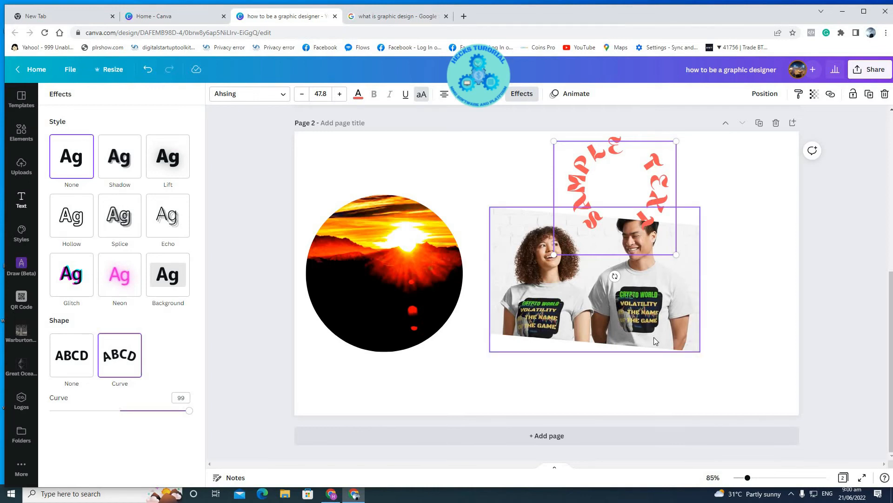
- Align the T-shirt photo to the center and middle of the page
{"action": "left_click", "coordinate": [592, 330]}
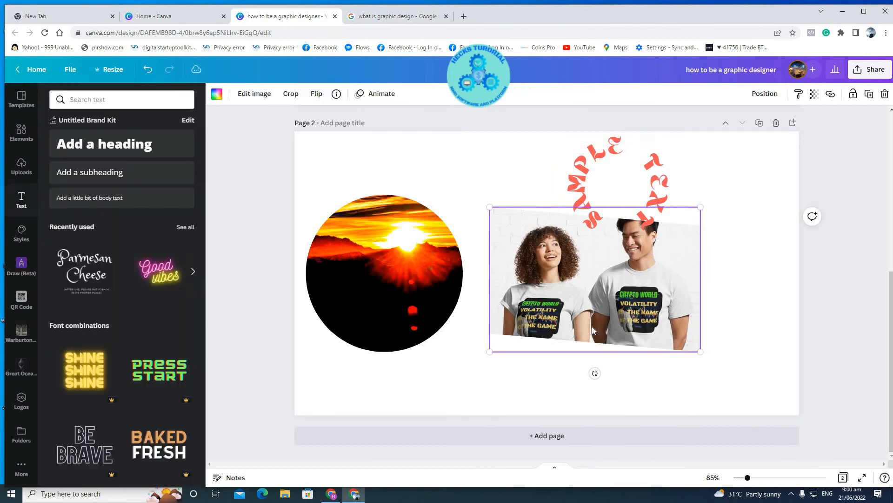
{"action": "left_click", "coordinate": [765, 94]}
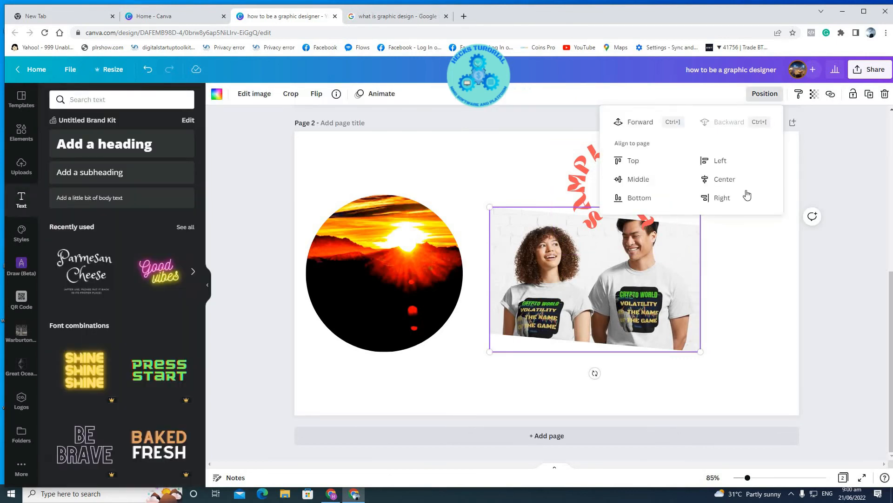
{"action": "left_click", "coordinate": [727, 181]}
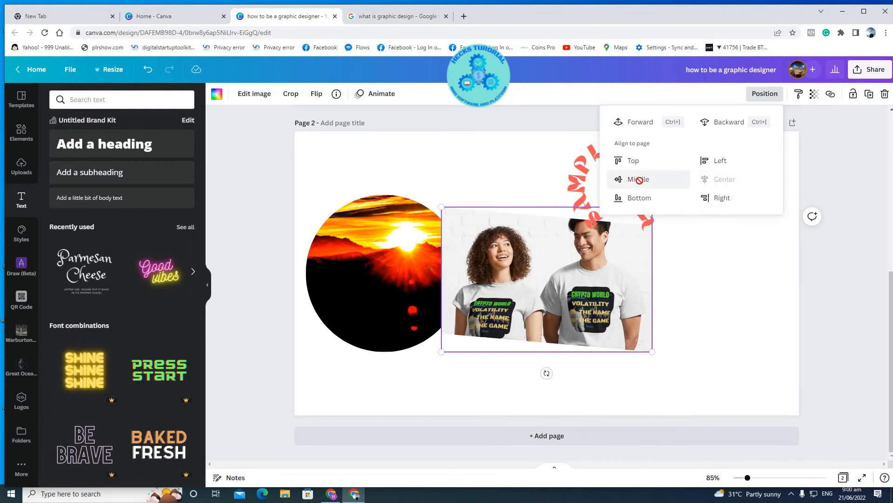
{"action": "left_click", "coordinate": [636, 185]}
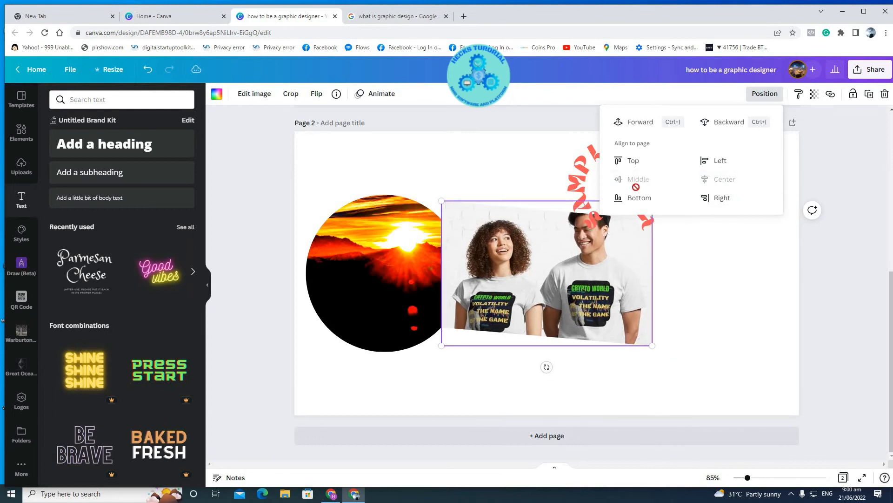
{"action": "left_click", "coordinate": [745, 285]}
- Move the curved heading to the right of the T-shirt photo and shrink the circular sunset picture
{"action": "left_click", "coordinate": [594, 221]}
{"action": "left_click_drag", "start_coordinate": [593, 221], "coordinate": [567, 286]}
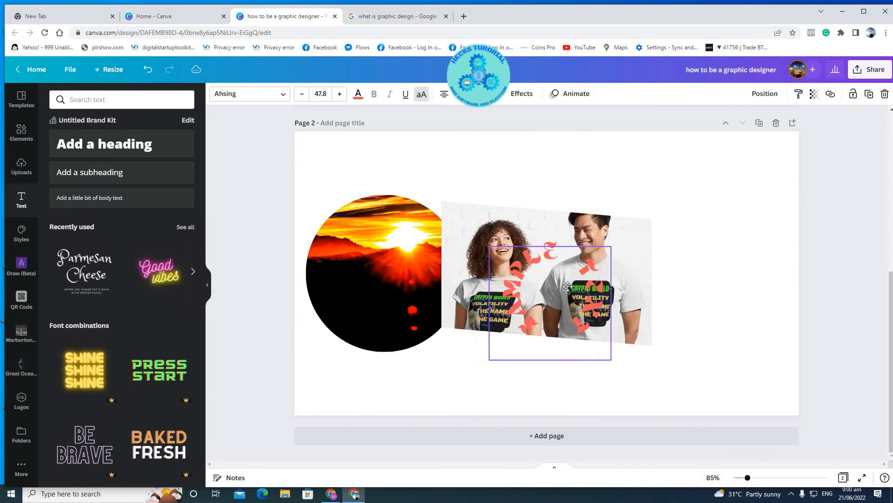
{"action": "left_click_drag", "start_coordinate": [545, 247], "coordinate": [711, 234]}
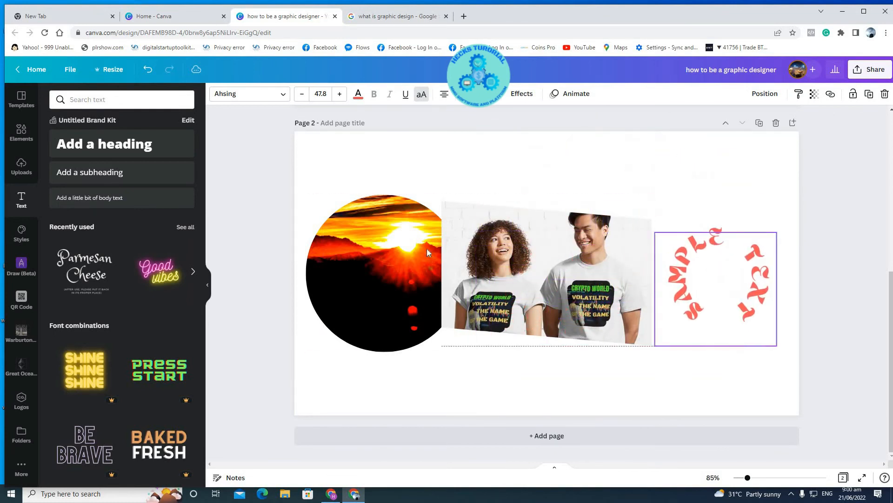
{"action": "left_click", "coordinate": [380, 281]}
{"action": "left_click_drag", "start_coordinate": [463, 195], "coordinate": [391, 263]}
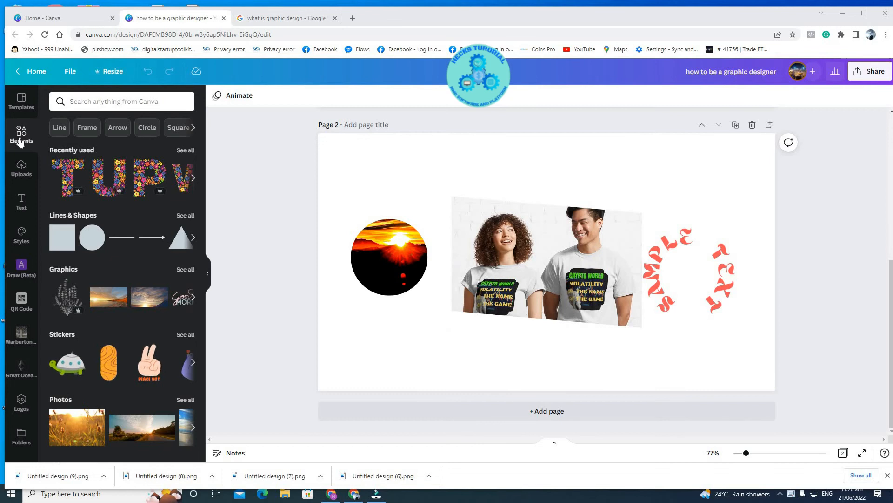
- Search the elements library for "letter balloons" and browse the results down to the Anniversary graphic's recommendations
{"action": "left_click", "coordinate": [95, 102]}
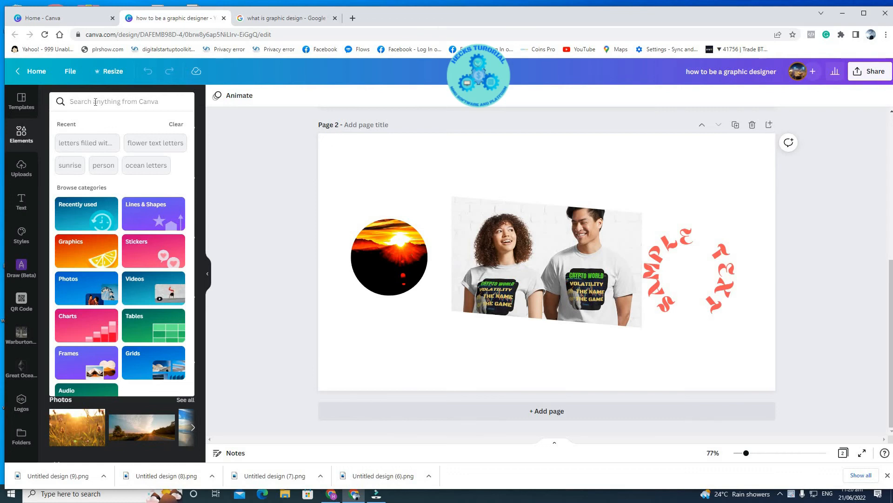
{"action": "type", "text": "lette"}
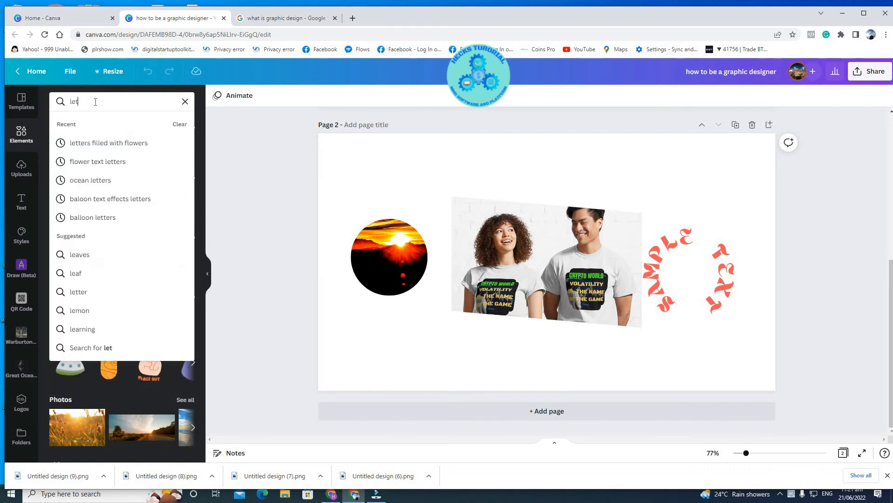
{"action": "type", "text": "r balloons"}
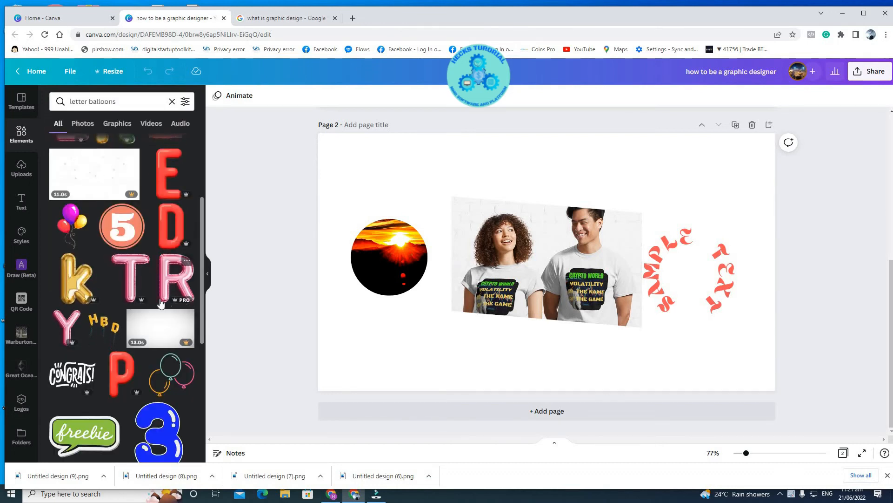
{"action": "scroll", "coordinate": [119, 240], "scroll_direction": "down", "scroll_amount": 5}
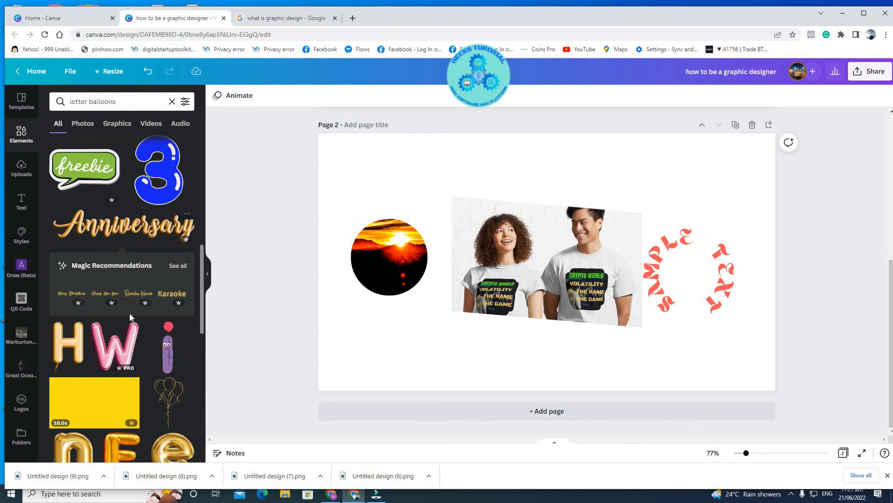
{"action": "scroll", "coordinate": [157, 235], "scroll_direction": "up", "scroll_amount": 3}
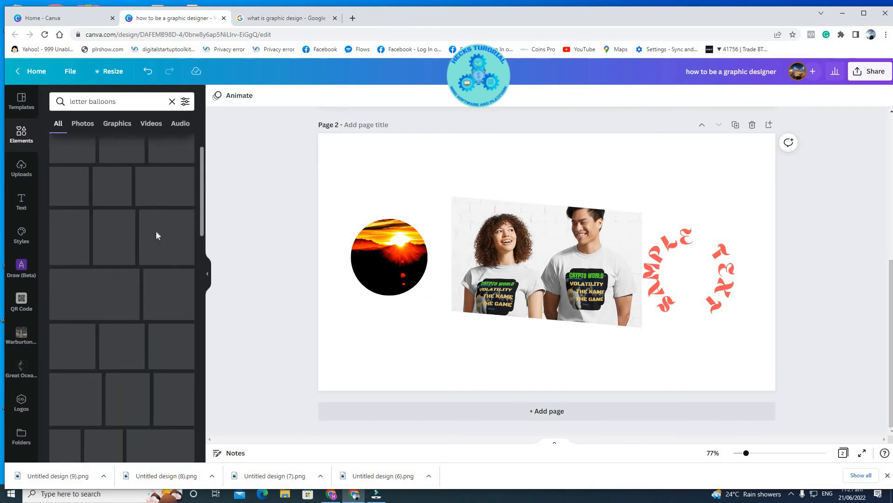
{"action": "scroll", "coordinate": [158, 237], "scroll_direction": "down", "scroll_amount": 3}
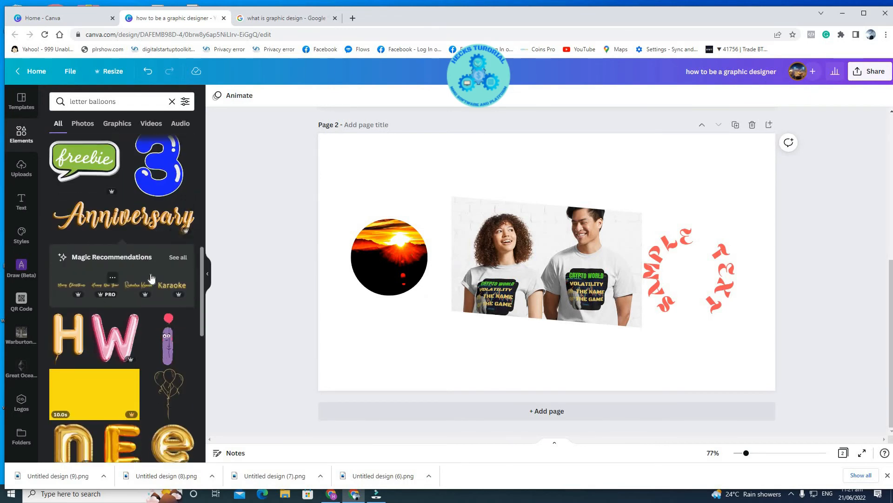
- Add the golden DISCOUNT balloon graphic from the full Magic Recommendations and drop it into the T-shirt photo's frame
{"action": "left_click", "coordinate": [177, 257]}
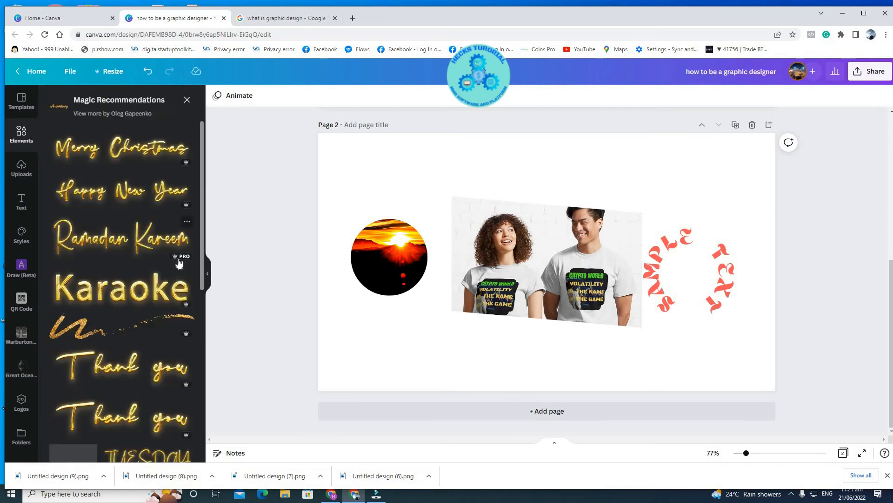
{"action": "scroll", "coordinate": [105, 242], "scroll_direction": "down", "scroll_amount": 3}
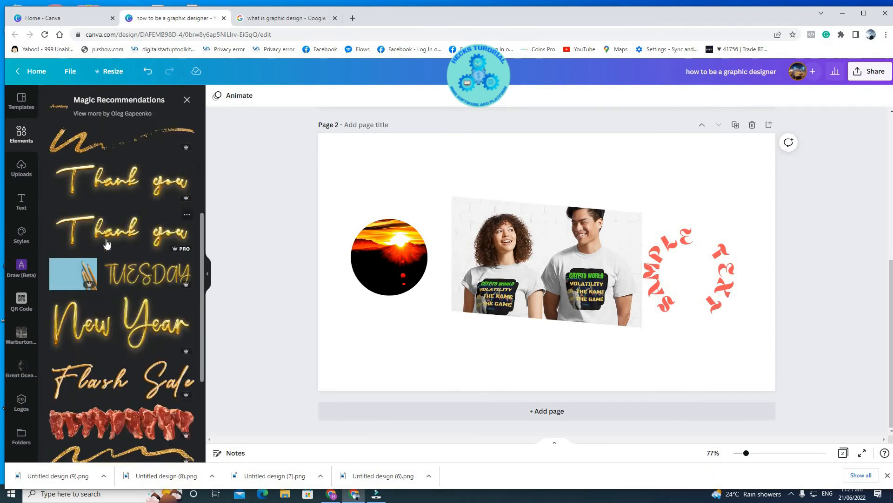
{"action": "scroll", "coordinate": [106, 242], "scroll_direction": "down", "scroll_amount": 3}
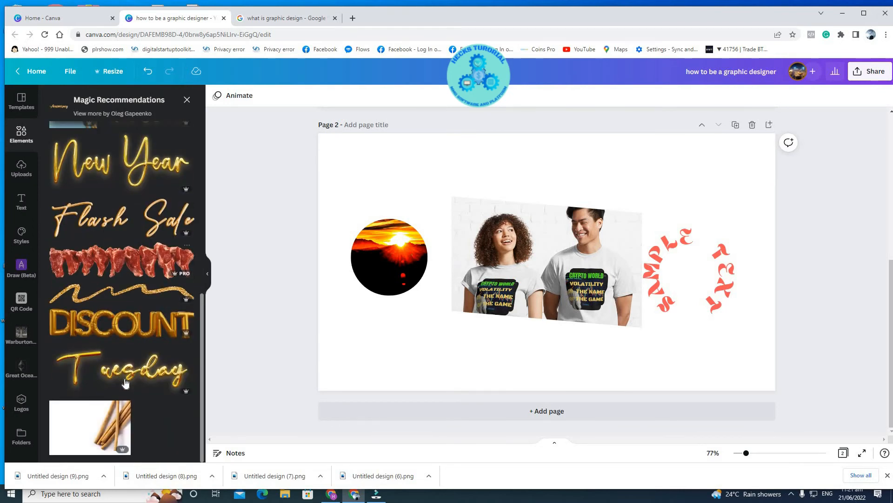
{"action": "left_click", "coordinate": [128, 336]}
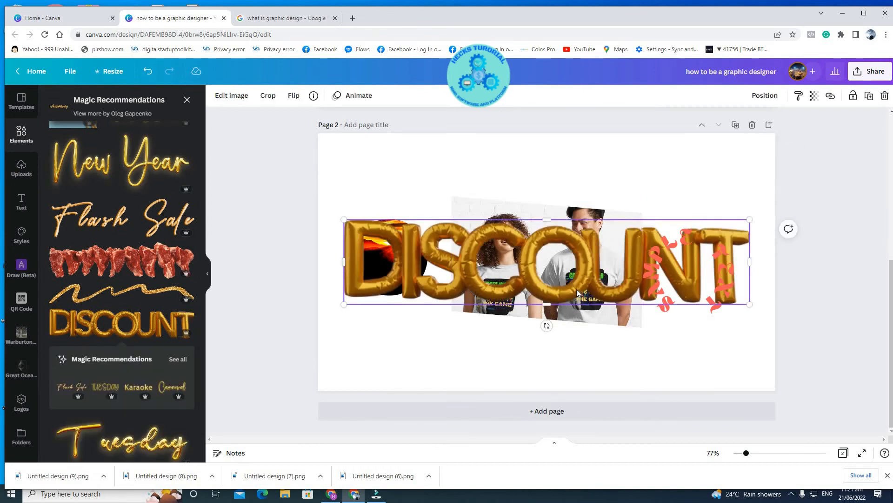
{"action": "left_click_drag", "start_coordinate": [544, 322], "coordinate": [572, 294]}
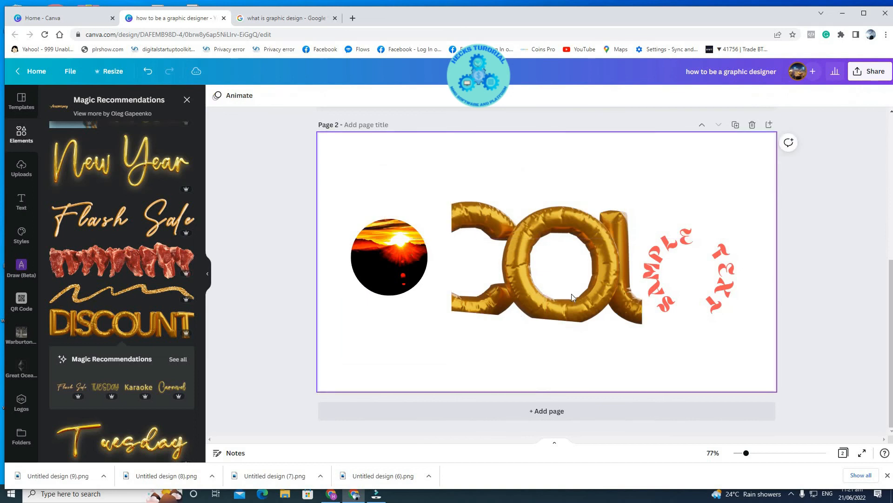
- Undo dropping the DISCOUNT balloon graphic into the photo frame, and shrink and place the graphic above the T-shirt photo
{"action": "key", "text": "ctrl+z"}
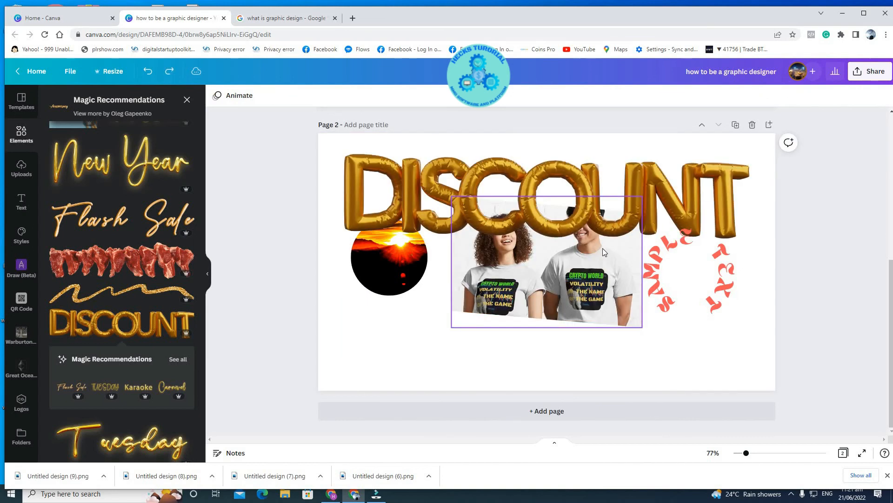
{"action": "left_click", "coordinate": [727, 177]}
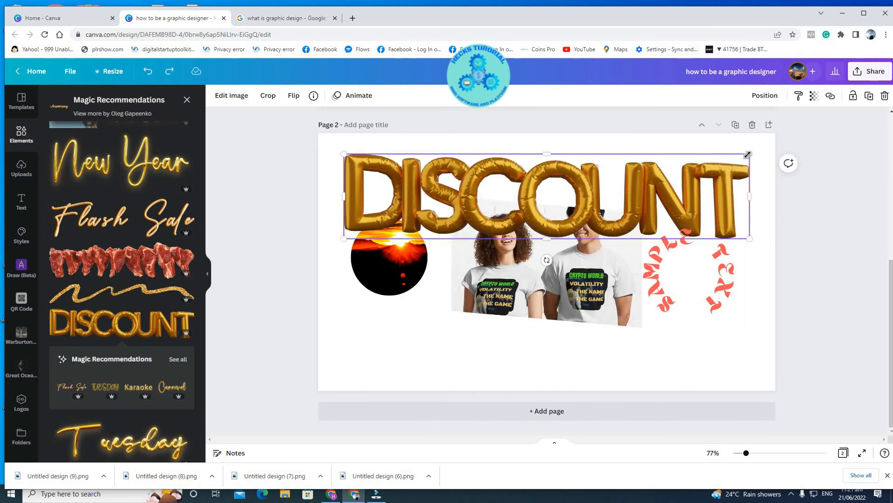
{"action": "left_click_drag", "start_coordinate": [749, 154], "coordinate": [645, 231]}
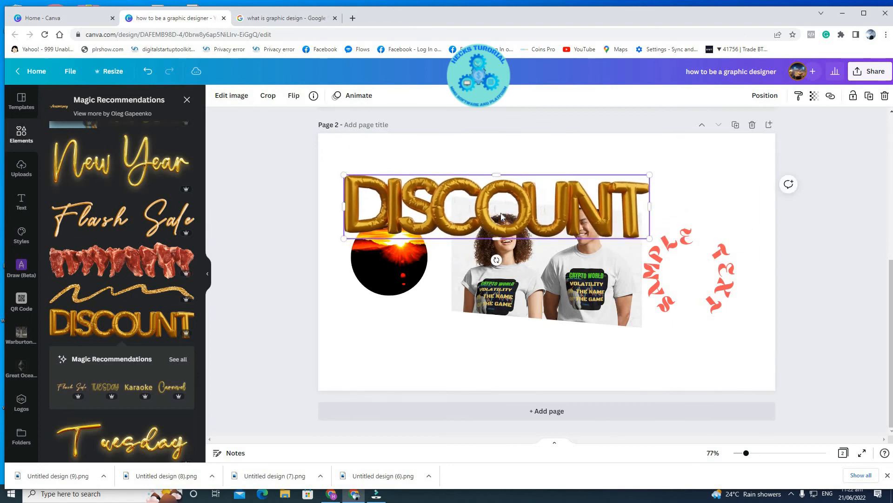
{"action": "left_click_drag", "start_coordinate": [527, 196], "coordinate": [582, 161]}
- Return to the "letter balloons" results and add the silver B, gold E and pink D balloon letters to the page
{"action": "key", "text": "Escape"}
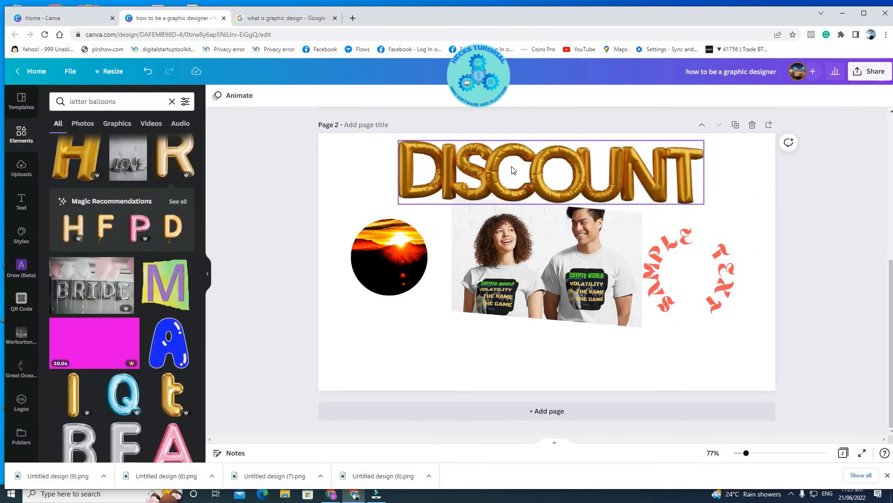
{"action": "scroll", "coordinate": [179, 264], "scroll_direction": "down", "scroll_amount": 1}
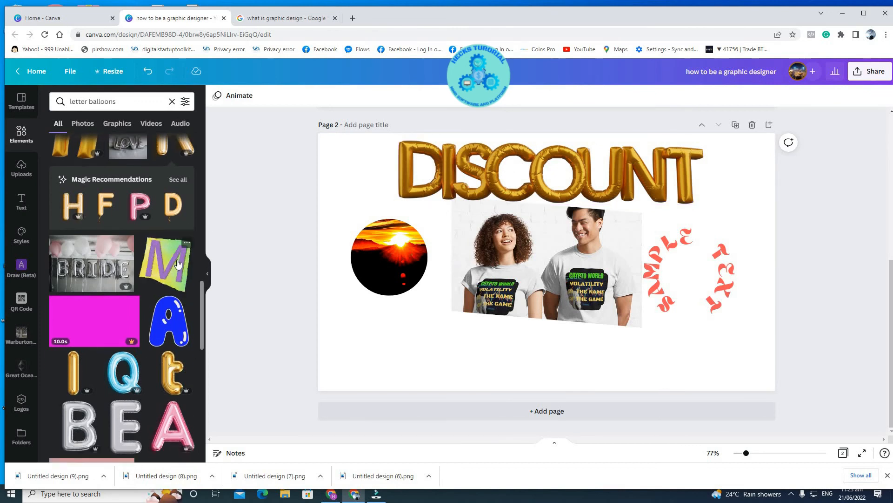
{"action": "scroll", "coordinate": [179, 264], "scroll_direction": "down", "scroll_amount": 3}
{"action": "scroll", "coordinate": [87, 279], "scroll_direction": "down", "scroll_amount": 3}
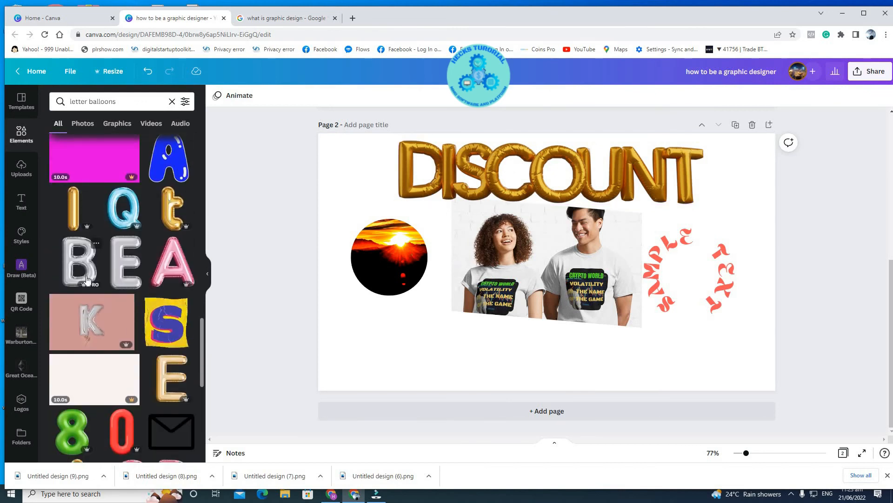
{"action": "left_click", "coordinate": [88, 280]}
{"action": "scroll", "coordinate": [173, 340], "scroll_direction": "down", "scroll_amount": 3}
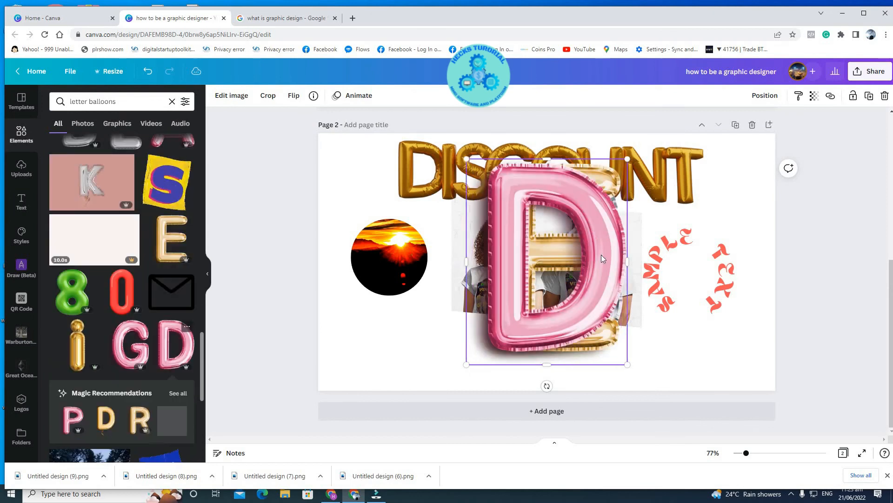
- Shrink the three balloon letters and line them up below the sunset picture to spell BED
{"action": "left_click_drag", "start_coordinate": [603, 259], "coordinate": [740, 281]}
{"action": "left_click_drag", "start_coordinate": [572, 249], "coordinate": [665, 249]}
{"action": "left_click_drag", "start_coordinate": [549, 261], "coordinate": [458, 315]}
{"action": "left_click_drag", "start_coordinate": [532, 214], "coordinate": [433, 319]}
{"action": "left_click_drag", "start_coordinate": [740, 279], "coordinate": [848, 280]}
{"action": "left_click_drag", "start_coordinate": [642, 268], "coordinate": [495, 329]}
{"action": "left_click_drag", "start_coordinate": [566, 221], "coordinate": [476, 326]}
{"action": "left_click_drag", "start_coordinate": [754, 270], "coordinate": [598, 295]}
{"action": "left_click_drag", "start_coordinate": [724, 204], "coordinate": [632, 320]}
{"action": "left_click_drag", "start_coordinate": [577, 358], "coordinate": [504, 353]}
{"action": "left_click_drag", "start_coordinate": [401, 356], "coordinate": [374, 352]}
{"action": "left_click_drag", "start_coordinate": [468, 369], "coordinate": [432, 370]}
{"action": "left_click_drag", "start_coordinate": [513, 336], "coordinate": [477, 336]}
- Search the elements library for "letter filled with flowers"
{"action": "left_click", "coordinate": [133, 104]}
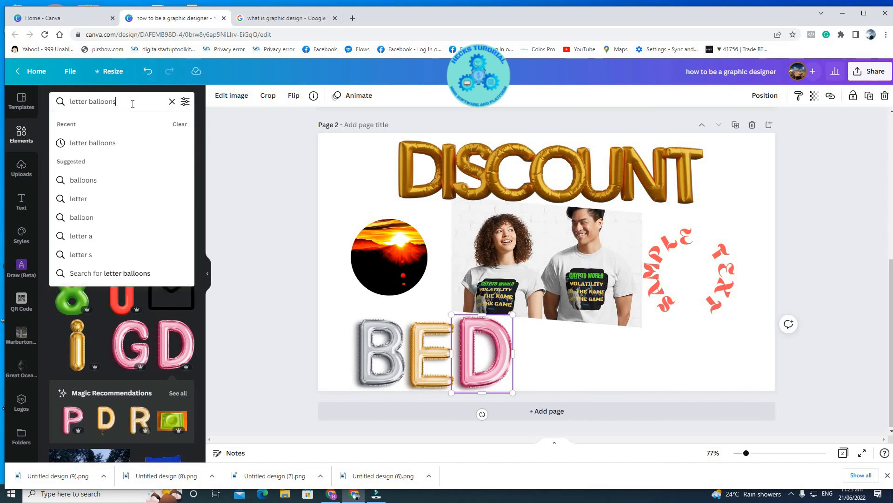
{"action": "key", "text": "BackSpace"}
{"action": "key", "text": "BackSpace"}
{"action": "key", "text": "BackSpace"}
{"action": "key", "text": "BackSpace"}
{"action": "key", "text": "BackSpace"}
{"action": "key", "text": "BackSpace"}
{"action": "key", "text": "BackSpace"}
{"action": "key", "text": "BackSpace"}
{"action": "key", "text": "BackSpace"}
{"action": "key", "text": "BackSpace"}
{"action": "key", "text": "BackSpace"}
{"action": "key", "text": "BackSpace"}
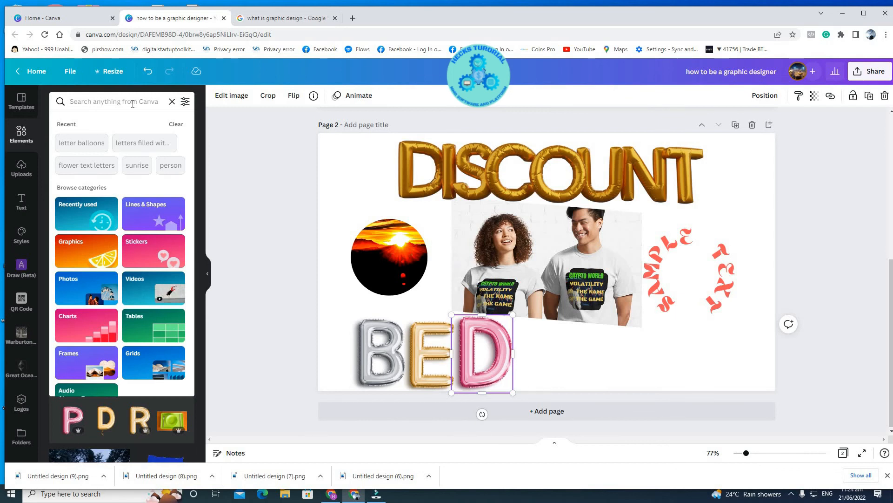
{"action": "type", "text": "letter"}
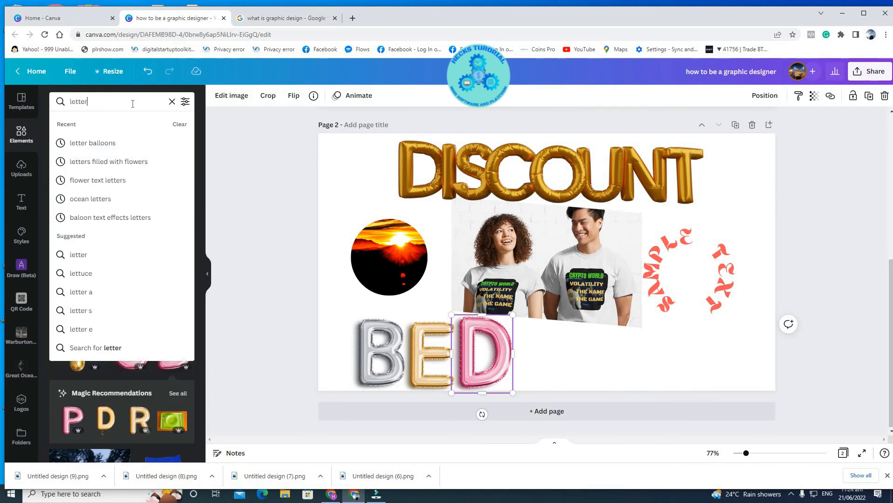
{"action": "type", "text": " fil"}
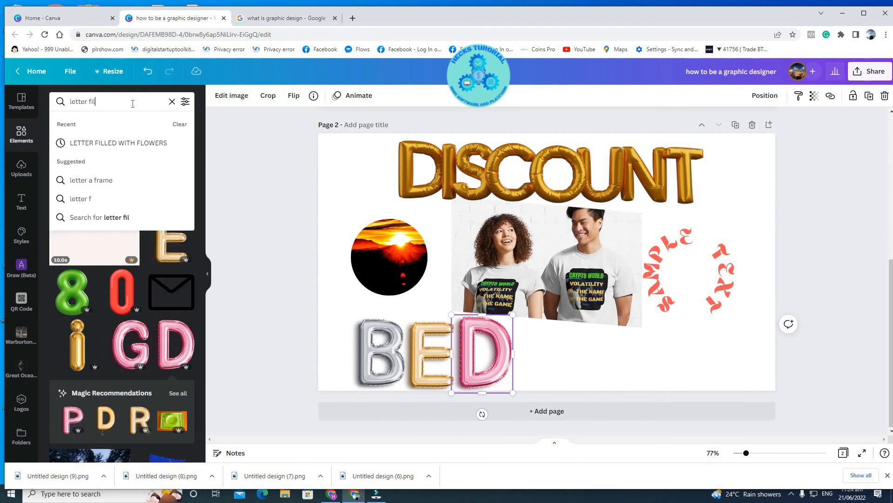
{"action": "type", "text": "led with "}
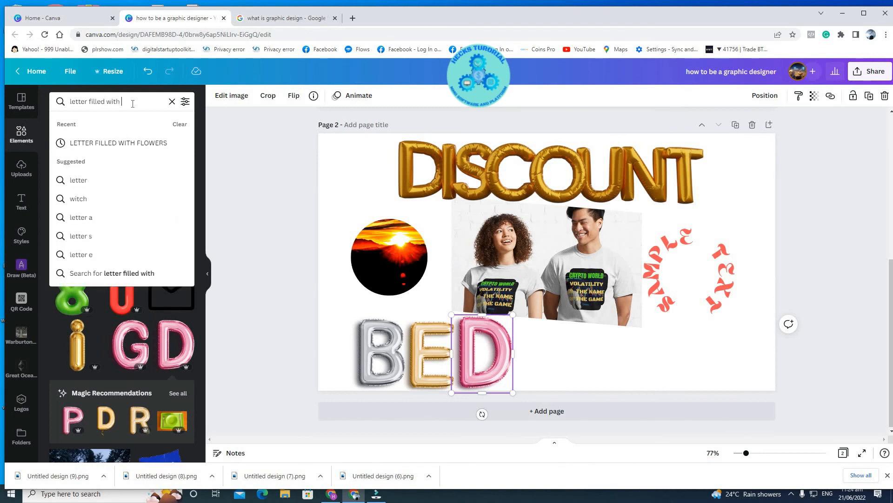
{"action": "type", "text": "flowers"}
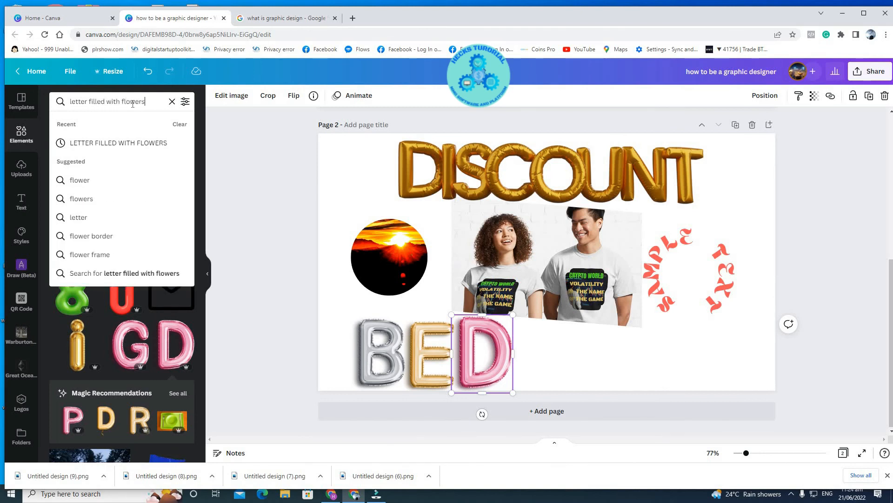
{"action": "key", "text": "Return"}
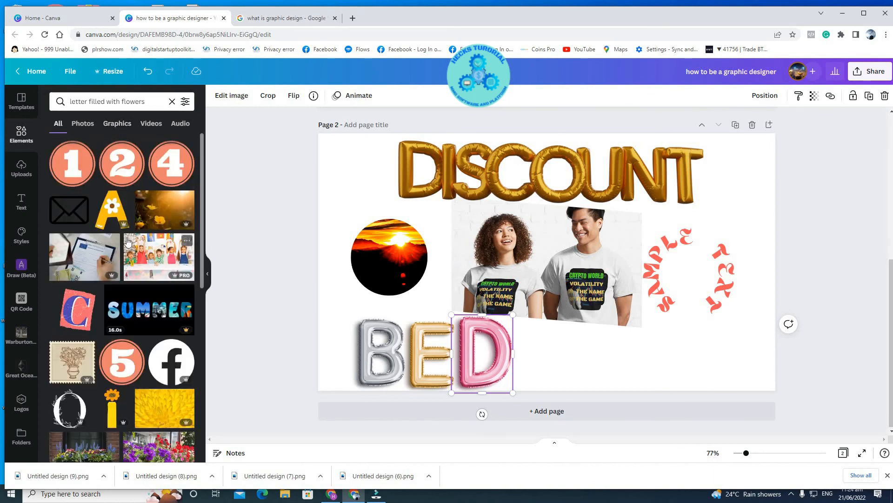
- Add the floral letter W to open its full Magic Recommendations, and delete the W from the page
{"action": "scroll", "coordinate": [146, 242], "scroll_direction": "down", "scroll_amount": 2}
{"action": "scroll", "coordinate": [125, 243], "scroll_direction": "down", "scroll_amount": 3}
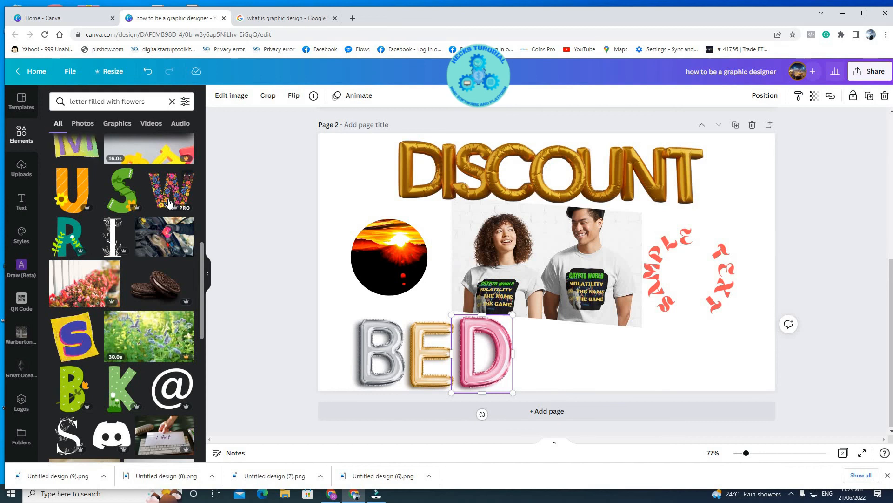
{"action": "left_click", "coordinate": [168, 202]}
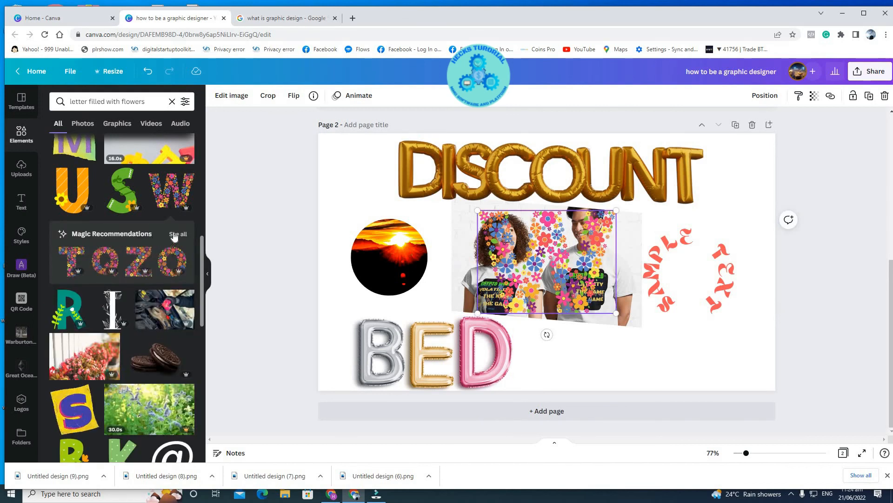
{"action": "left_click", "coordinate": [171, 236]}
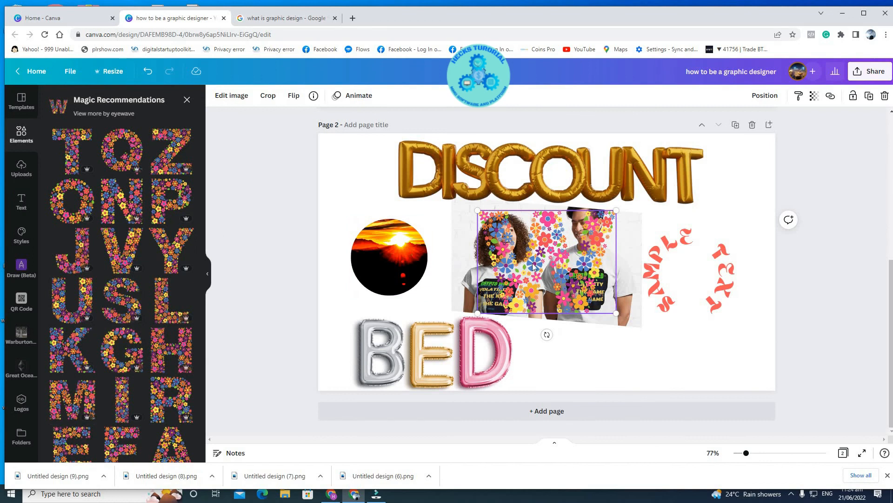
{"action": "key", "text": "Delete"}
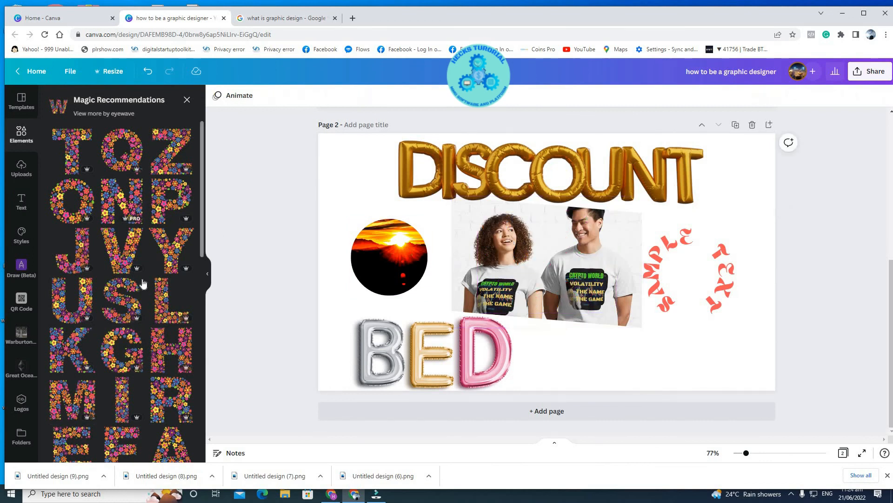
- Add the green floral letter R and the multicolored floral letter O beside the BED balloon letters
{"action": "scroll", "coordinate": [143, 305], "scroll_direction": "down", "scroll_amount": 2}
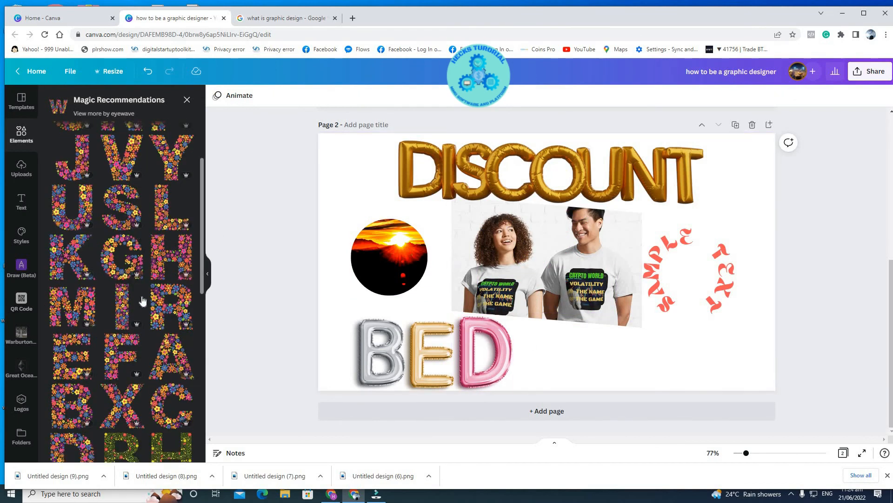
{"action": "scroll", "coordinate": [143, 299], "scroll_direction": "down", "scroll_amount": 3}
{"action": "scroll", "coordinate": [142, 299], "scroll_direction": "down", "scroll_amount": 5}
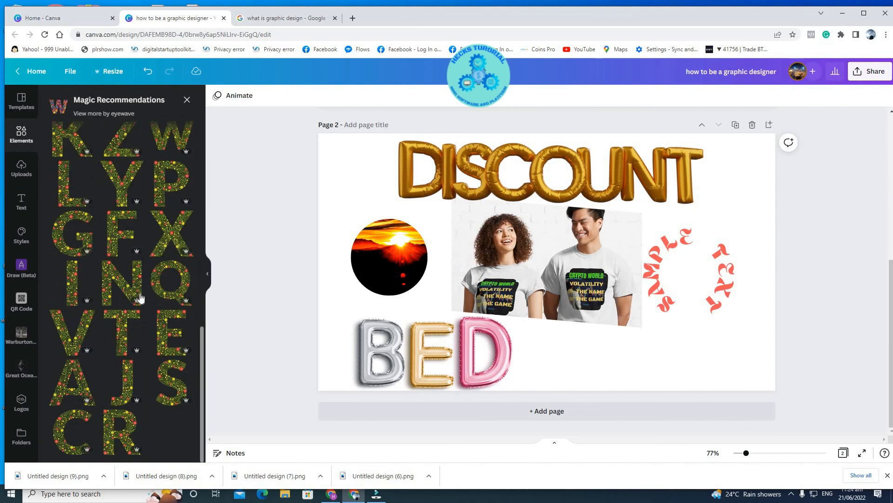
{"action": "left_click", "coordinate": [120, 429]}
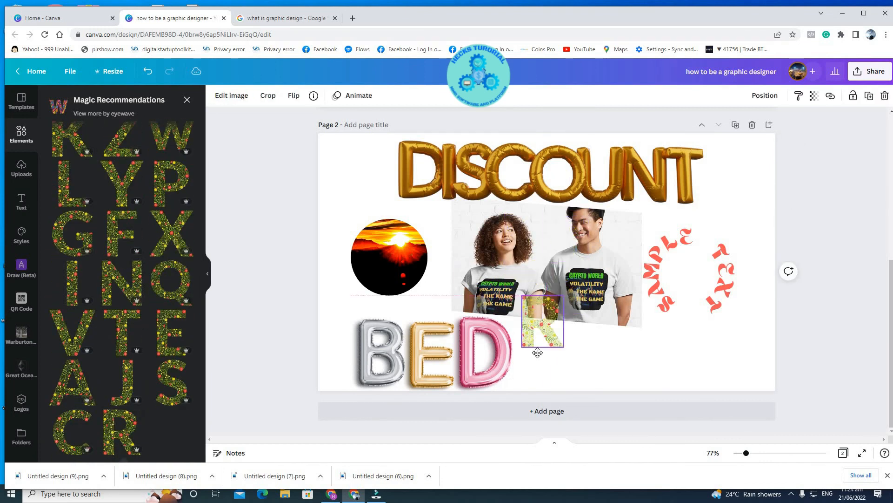
{"action": "scroll", "coordinate": [138, 317], "scroll_direction": "up", "scroll_amount": 5}
{"action": "scroll", "coordinate": [139, 318], "scroll_direction": "up", "scroll_amount": 5}
{"action": "left_click", "coordinate": [73, 201]}
{"action": "left_click_drag", "start_coordinate": [547, 260], "coordinate": [610, 354]}
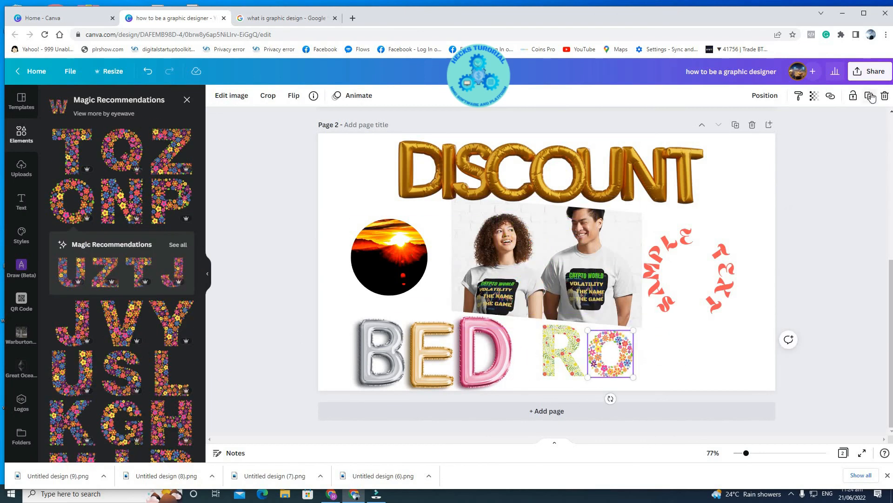
- Duplicate the floral O and add the floral letter M after it to complete the word ROOM
{"action": "key", "text": "ctrl+d"}
{"action": "scroll", "coordinate": [149, 353], "scroll_direction": "down", "scroll_amount": 3}
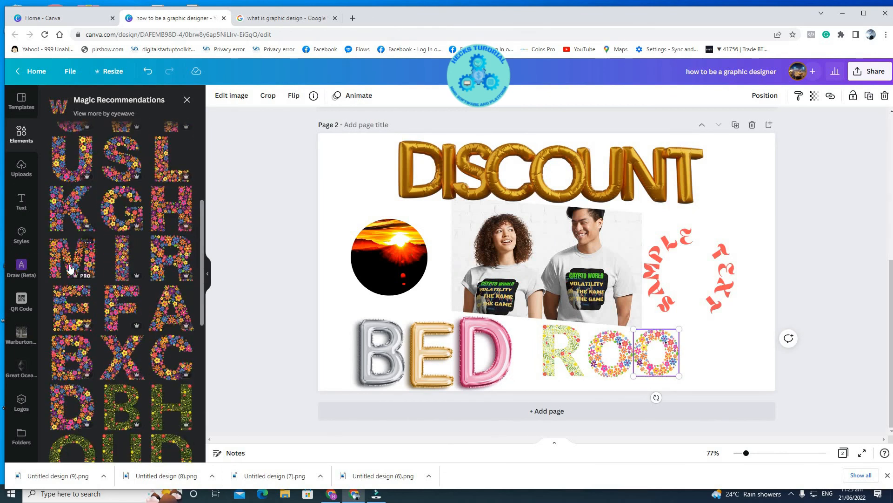
{"action": "left_click_drag", "start_coordinate": [70, 274], "coordinate": [707, 360]}
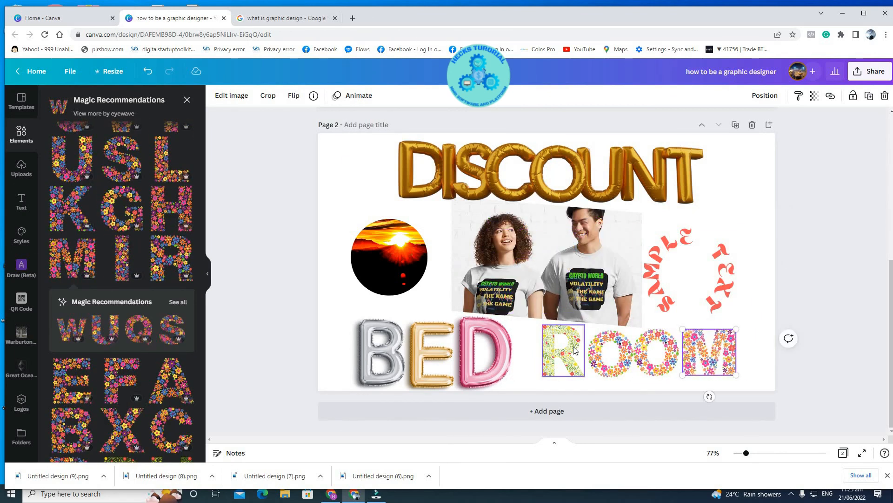
{"action": "left_click", "coordinate": [353, 195]}
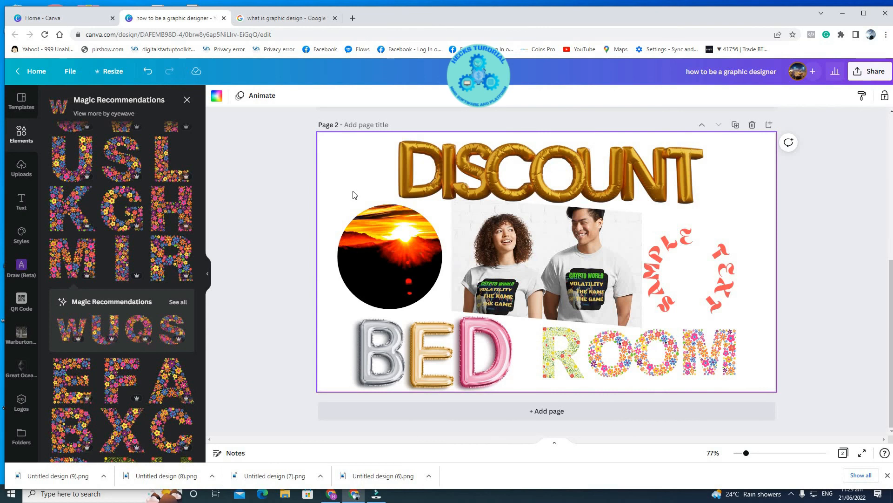